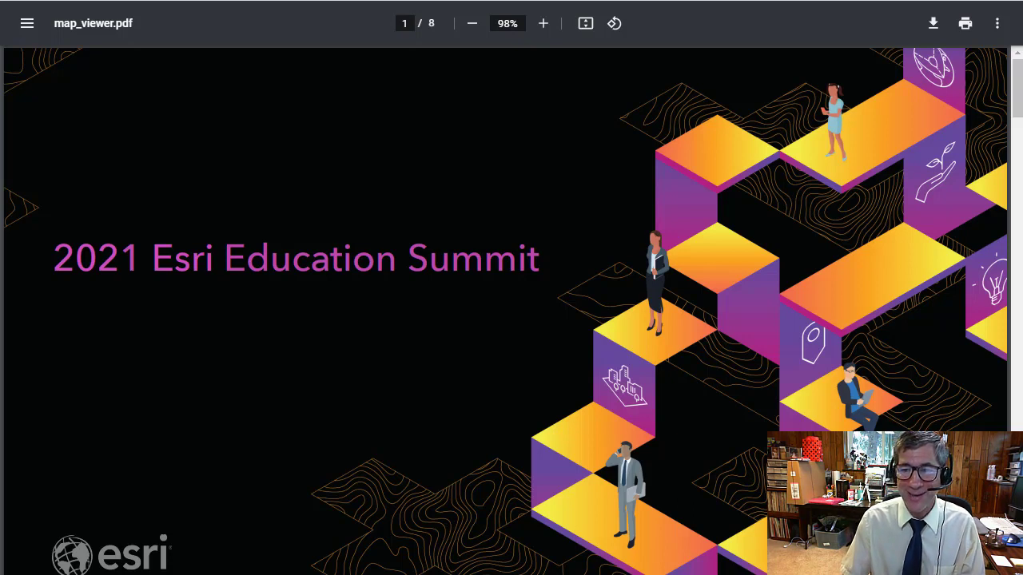
- Show the session title slide on page 2 of map_viewer.pdf
key("Page_Down")
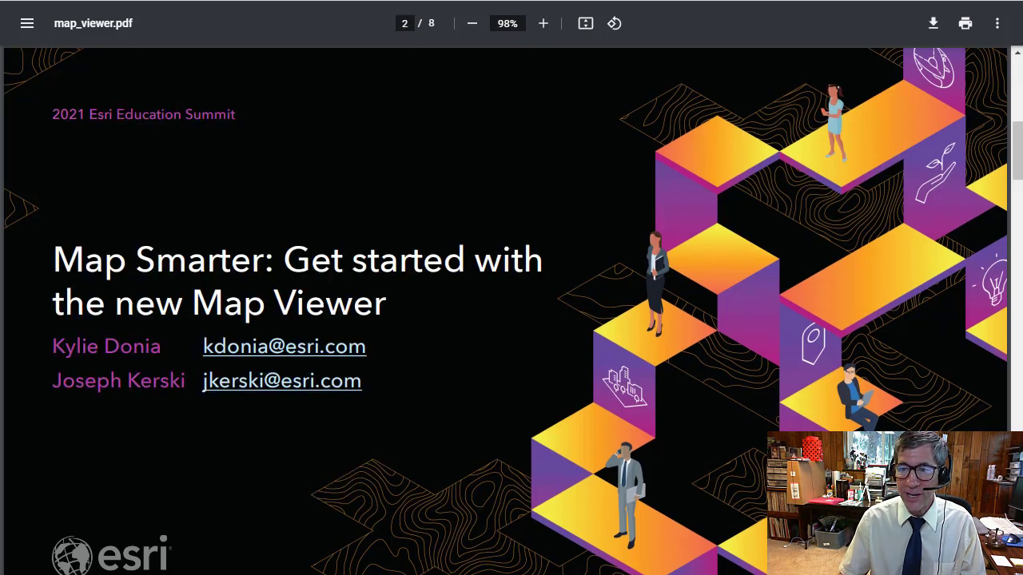
mouse_move(25, 225)
left_mouse_down()
mouse_move(32, 286)
mouse_move(590, 227)
left_mouse_up()
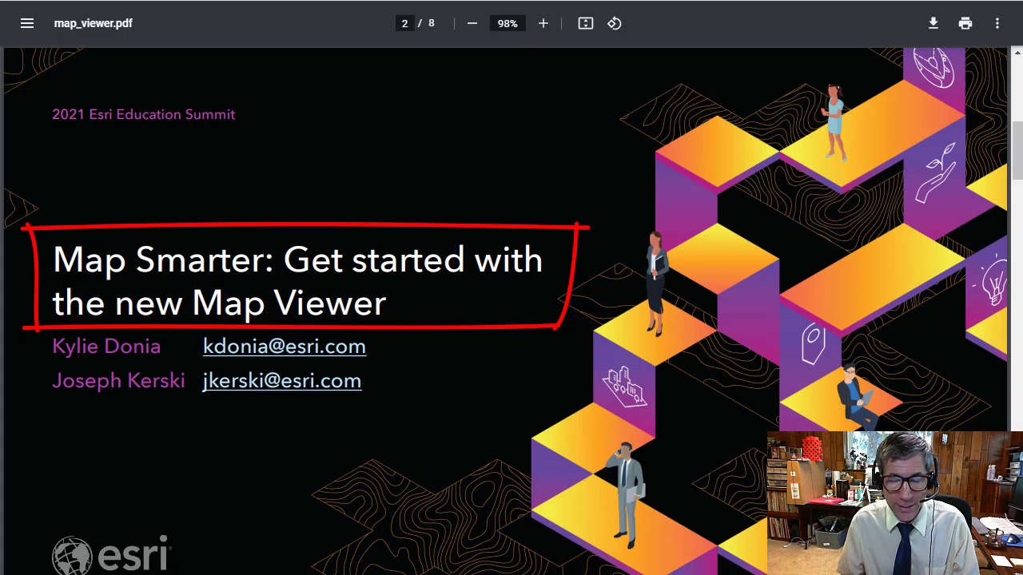
key("Escape")
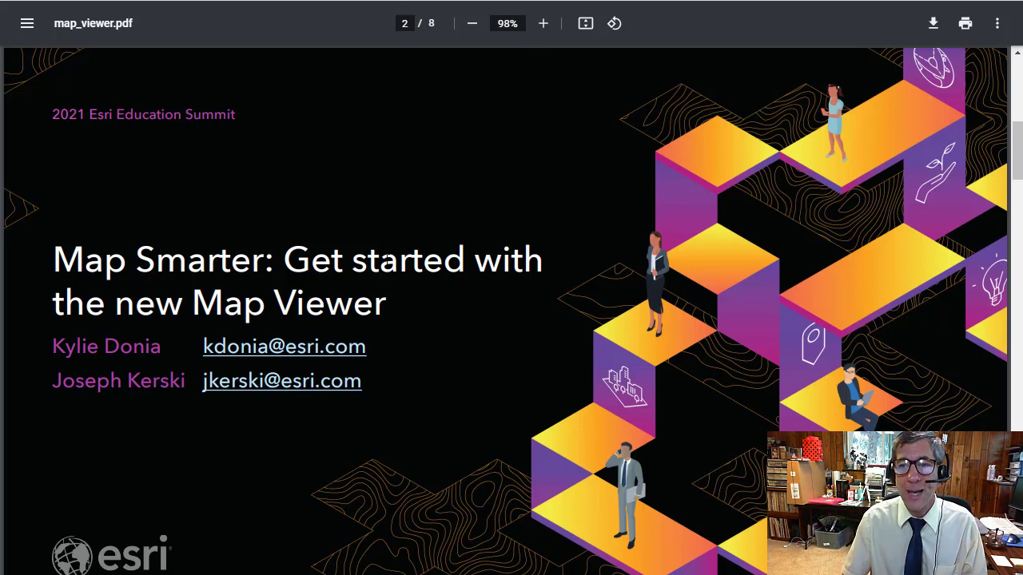
- Switch to the Tree Canopy and Crops map in Map Viewer and examine its predominant crop legend and the crop pattern across the Midwest
key("alt+Tab")
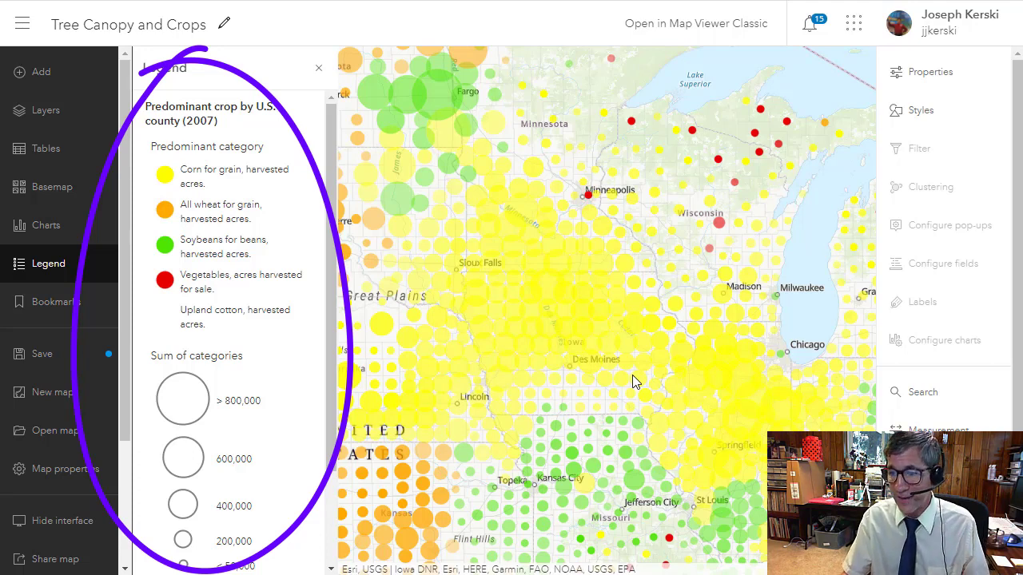
key("Escape")
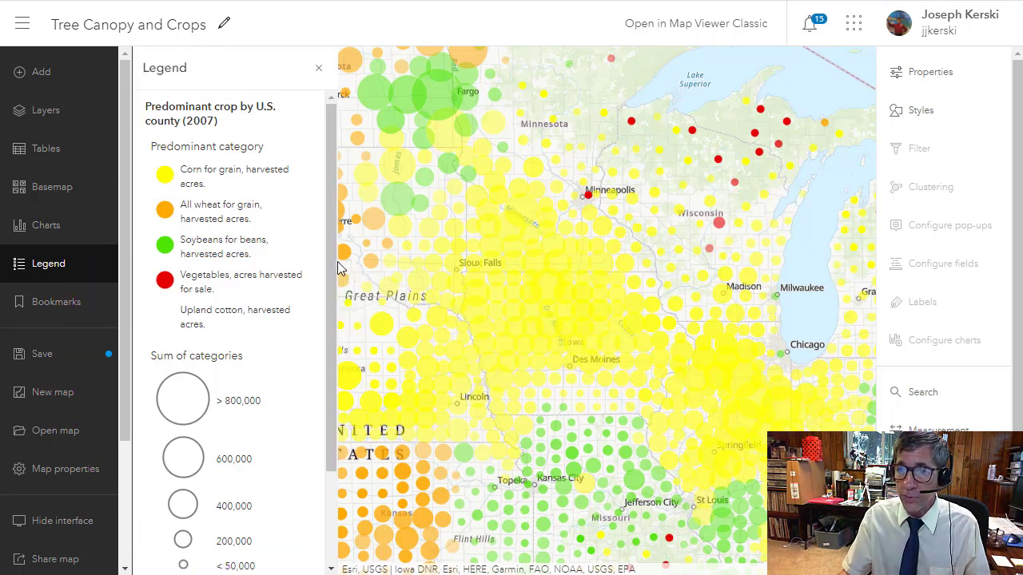
scroll(325, 380, "down", 1)
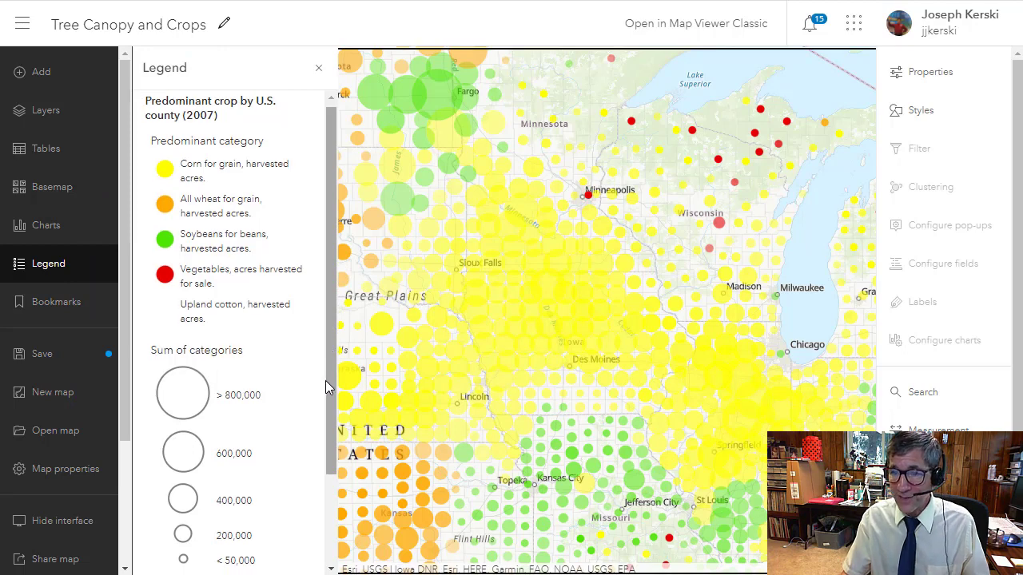
scroll(326, 380, "down", 3)
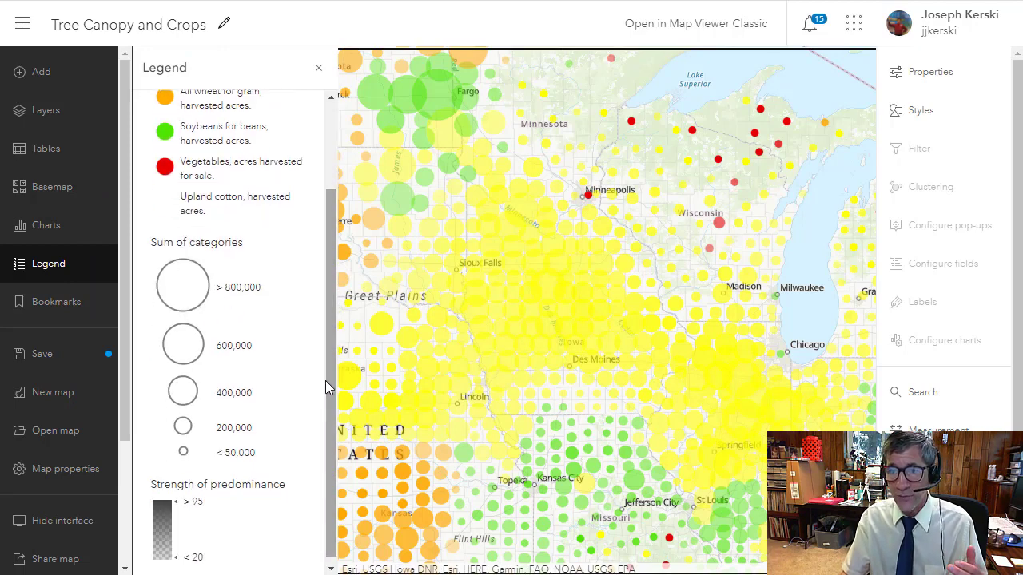
scroll(325, 380, "up", 3)
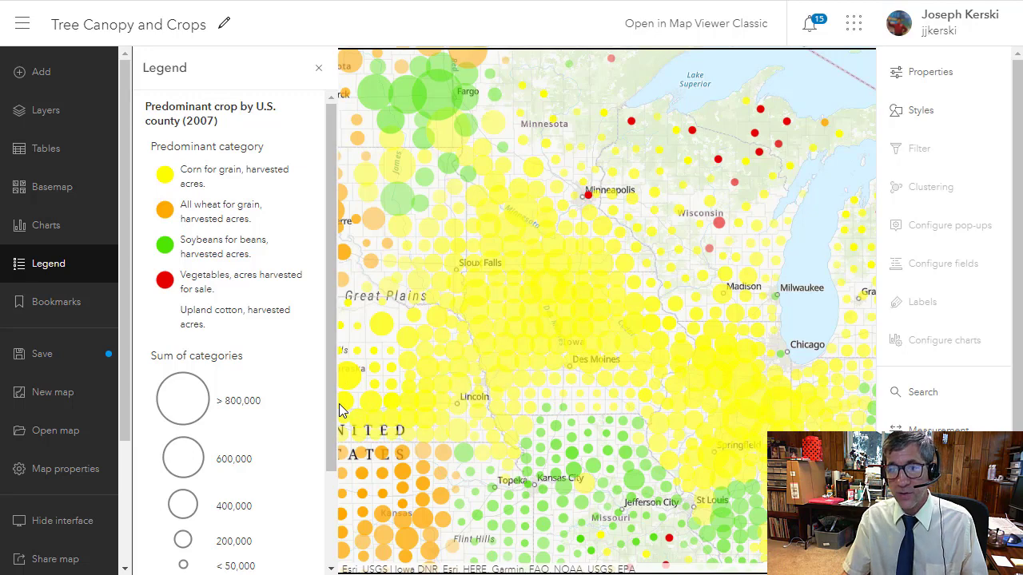
scroll(339, 404, "down", 1)
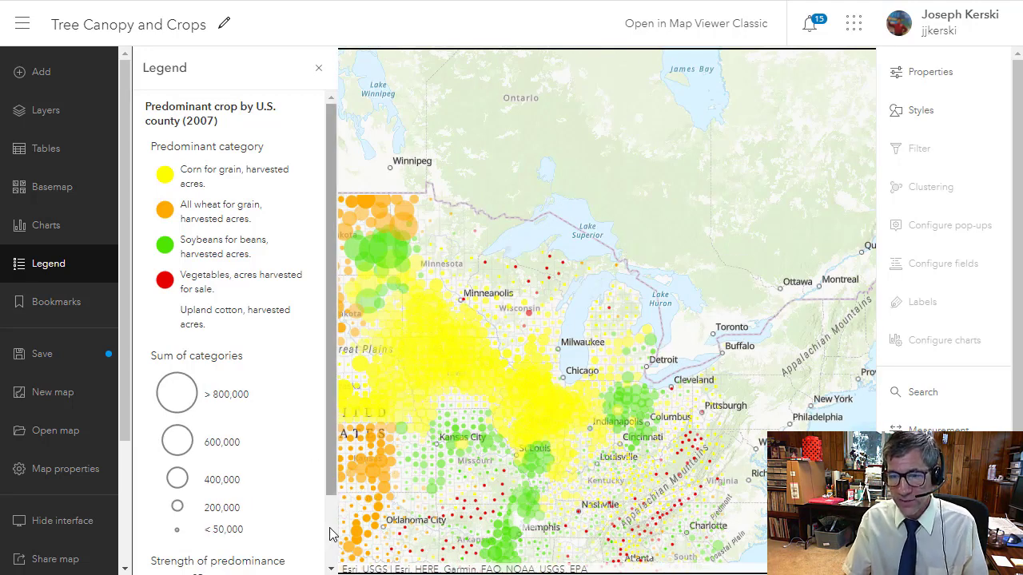
scroll(332, 534, "down", 1)
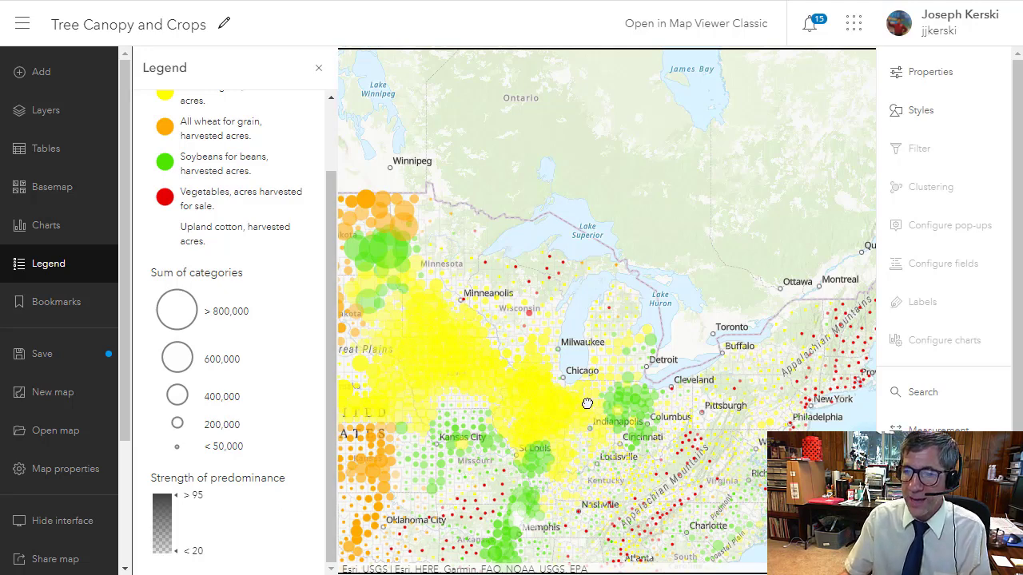
left_click_drag(595, 396, 613, 376)
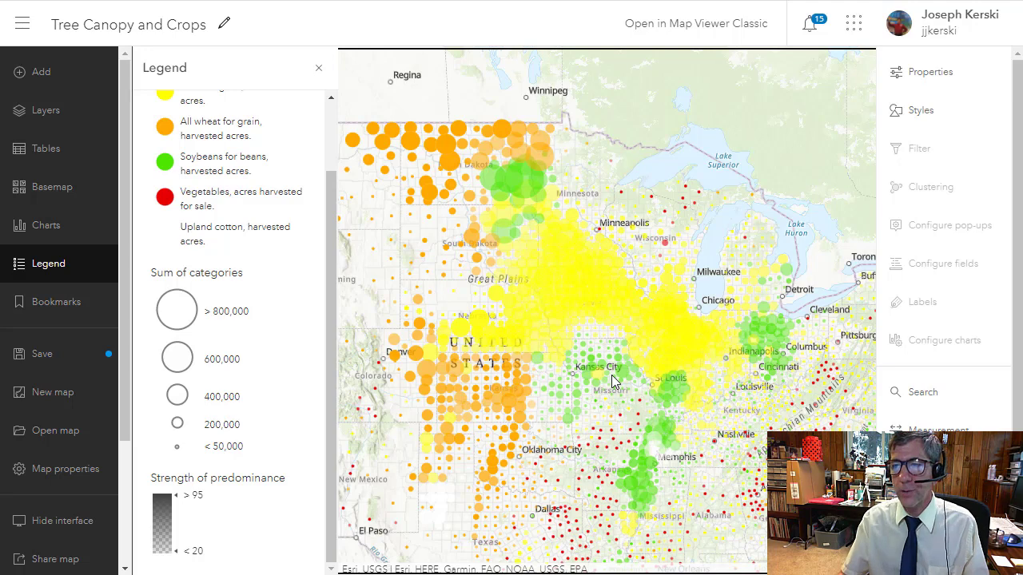
- Remove all crop attributes from the Predominant crop by U.S. county (2007) layer's style and apply the Location (single symbol) drawing style
left_click(921, 112)
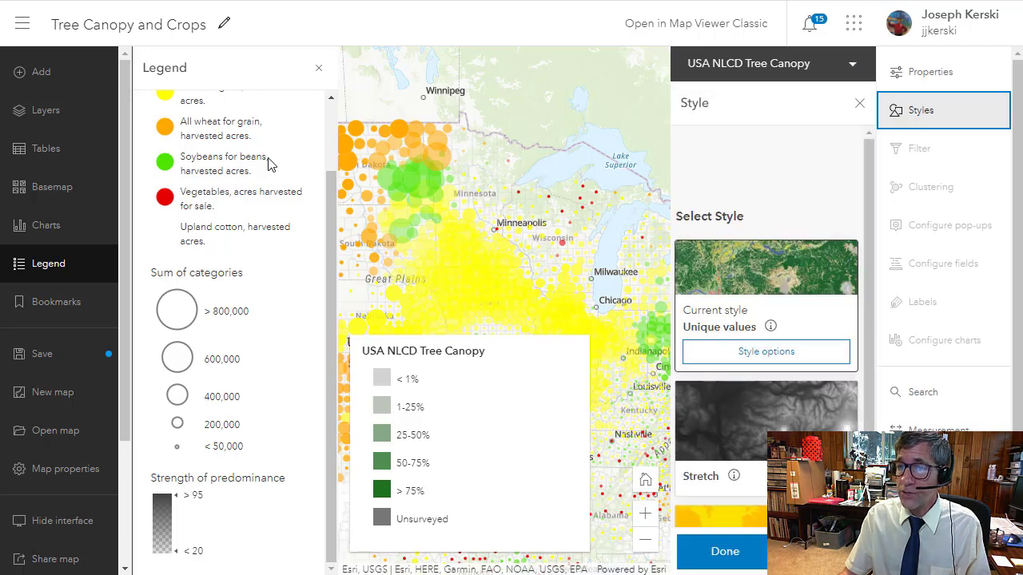
left_click(48, 111)
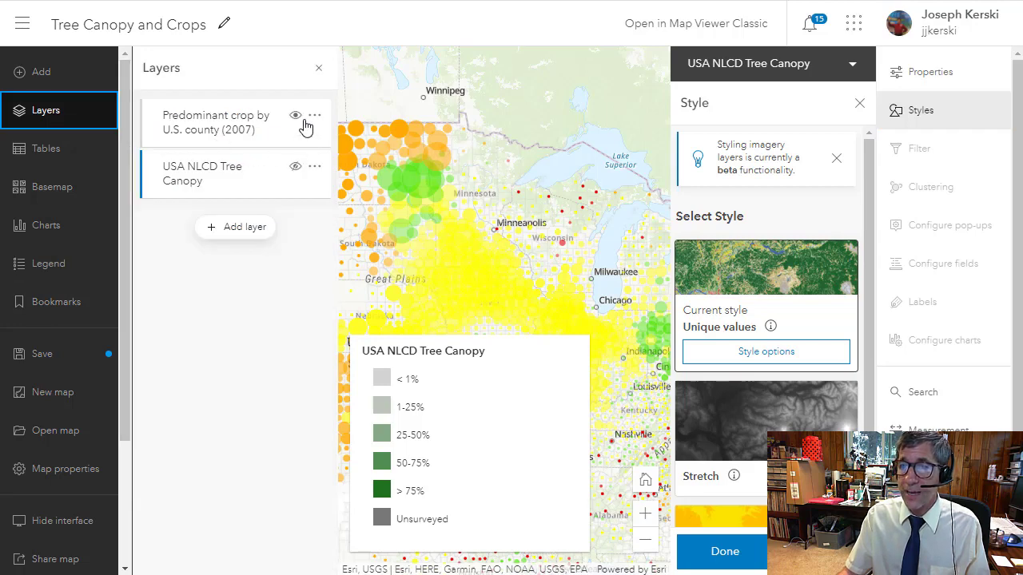
left_click(212, 128)
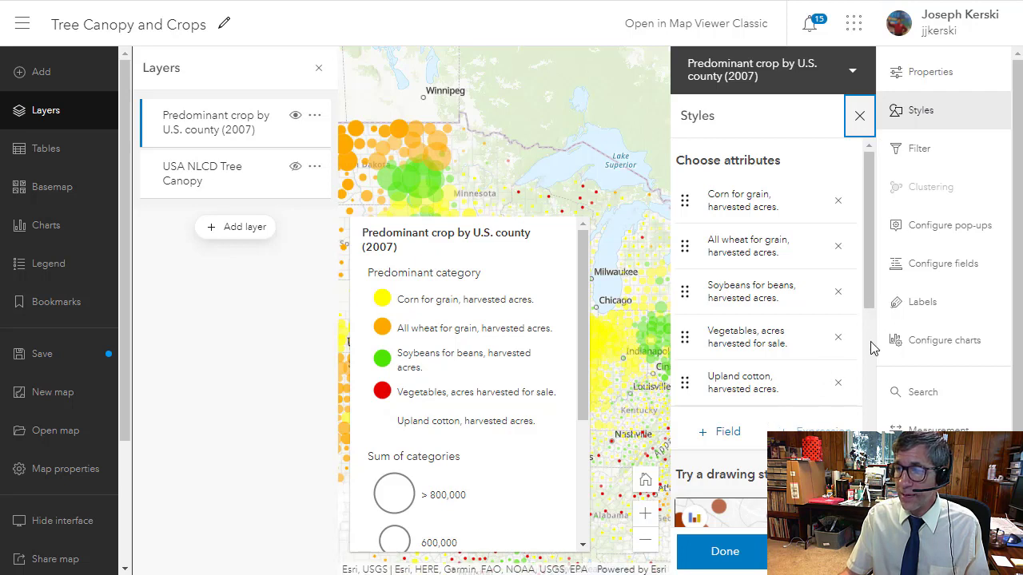
scroll(861, 365, "down", 5)
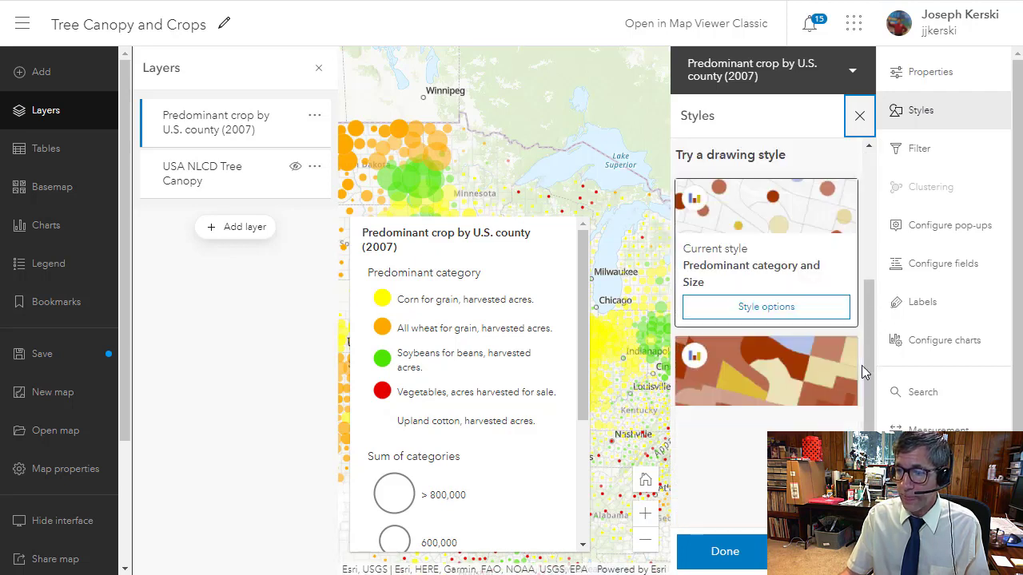
scroll(814, 397, "down", 1)
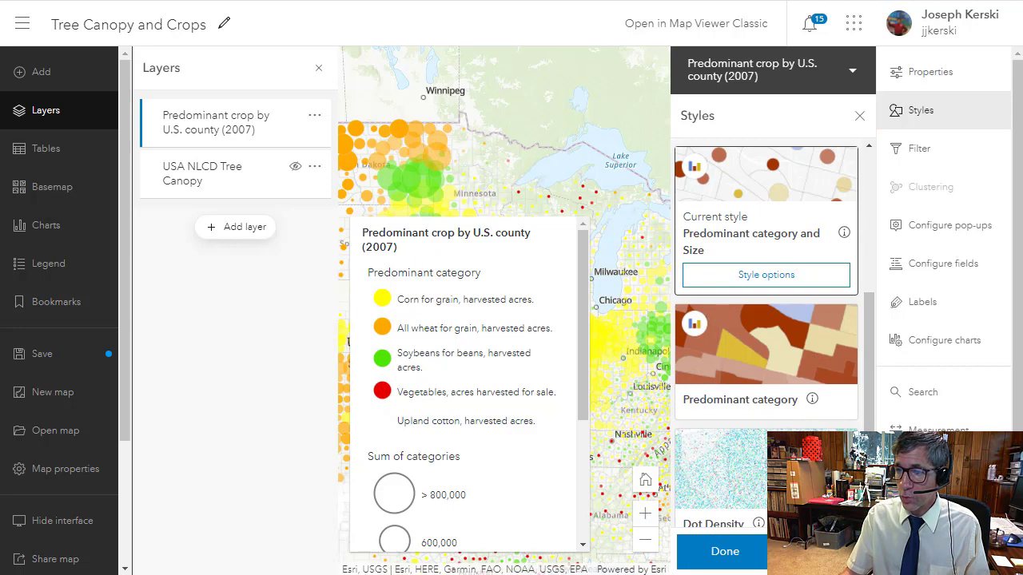
scroll(766, 336, "down", 1)
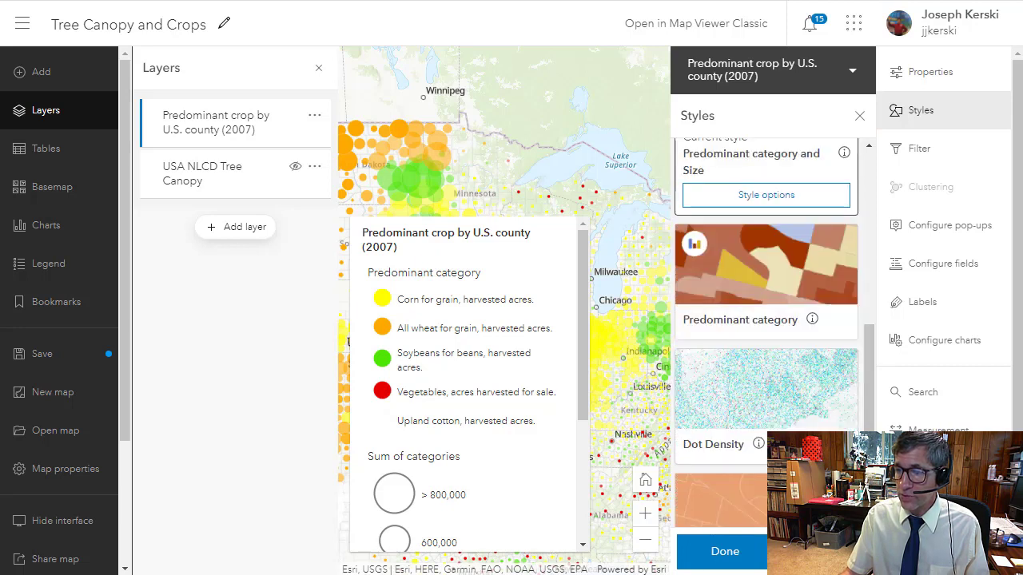
left_click(739, 548)
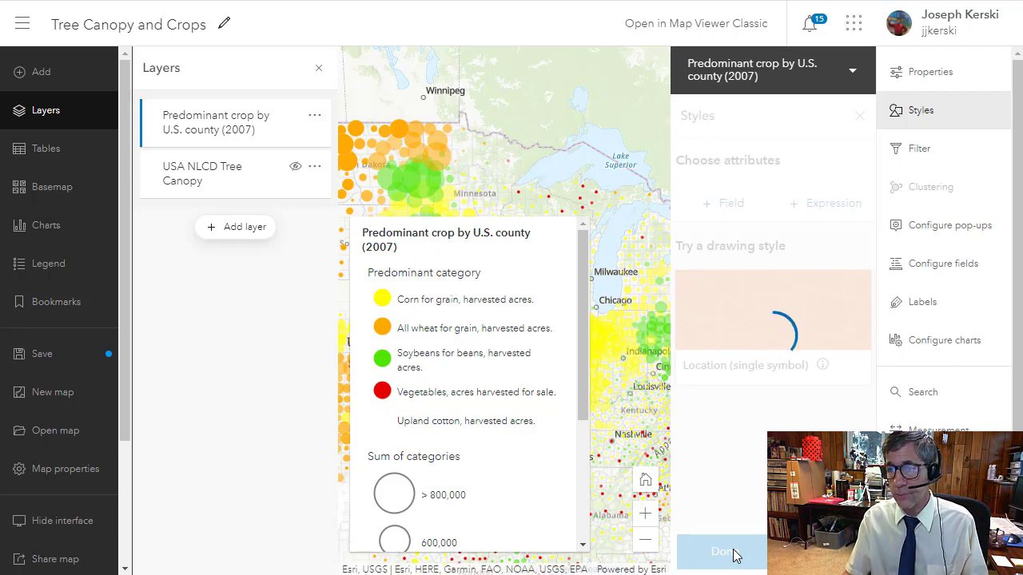
left_click(722, 552)
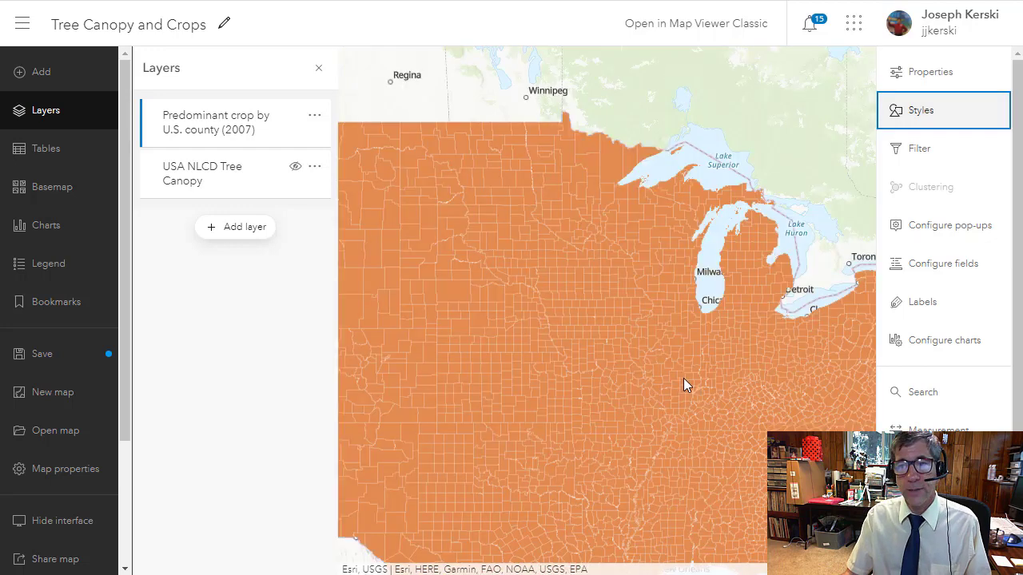
- Change the single-symbol county fill of the predominant crop layer to a lighter, semi-transparent orange
left_click(917, 114)
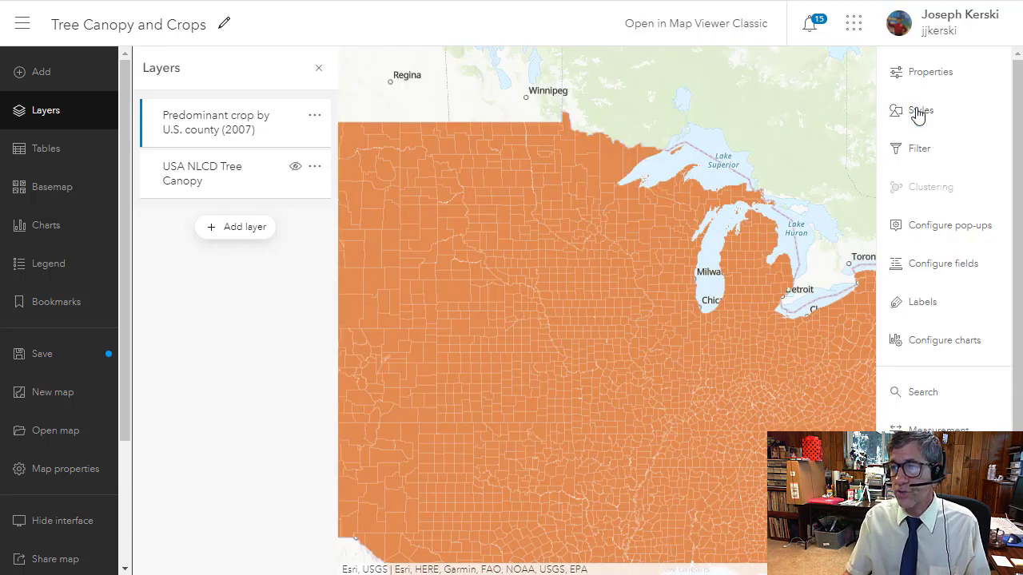
left_click(918, 114)
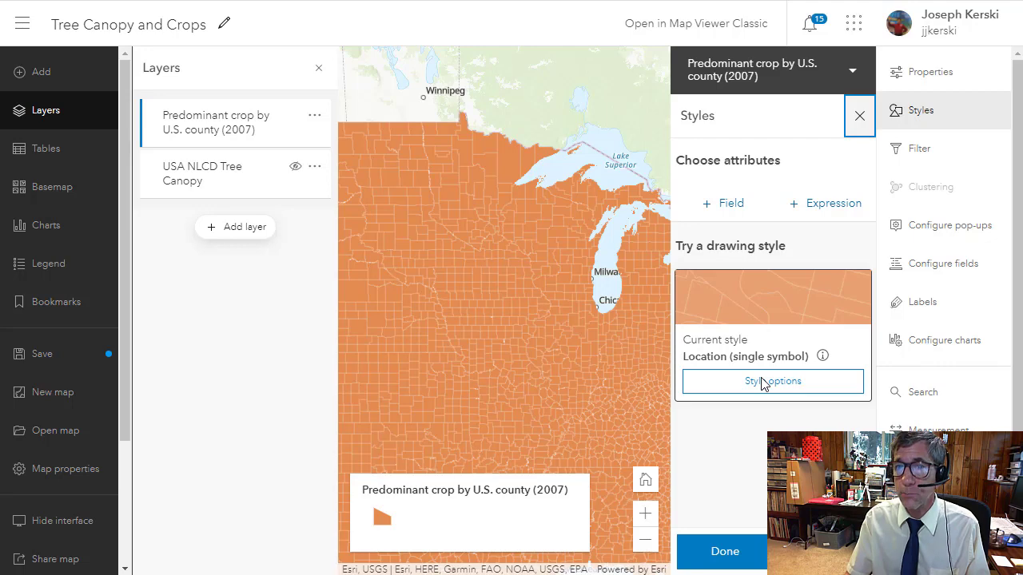
key("Escape")
left_click_drag(628, 414, 735, 359)
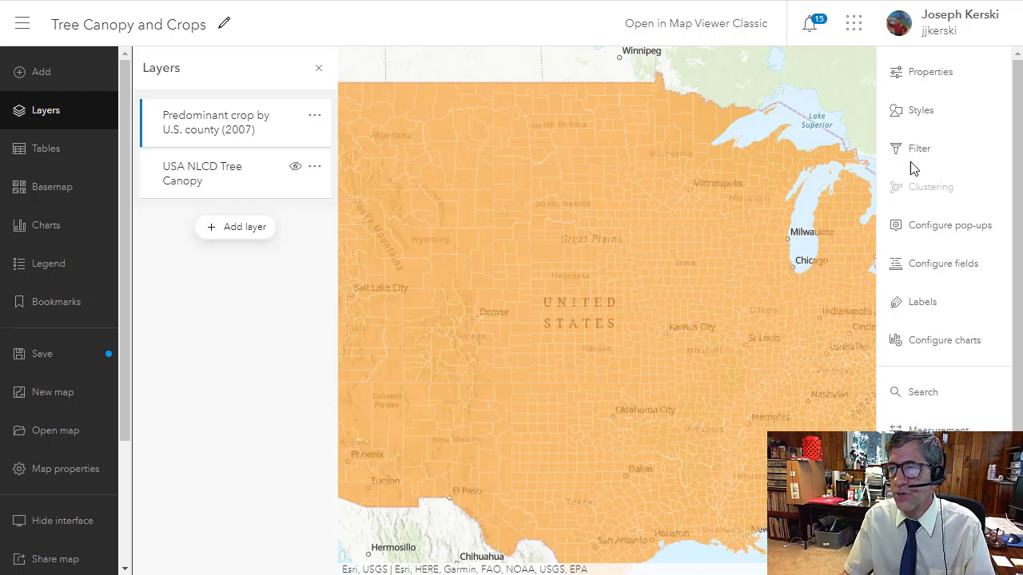
- Style the predominant crop layer by a new expression, ($feature["TOT_CROP_ACRES"]/$feature["AREA_ACRES"])* 100, and test it
left_click(958, 119)
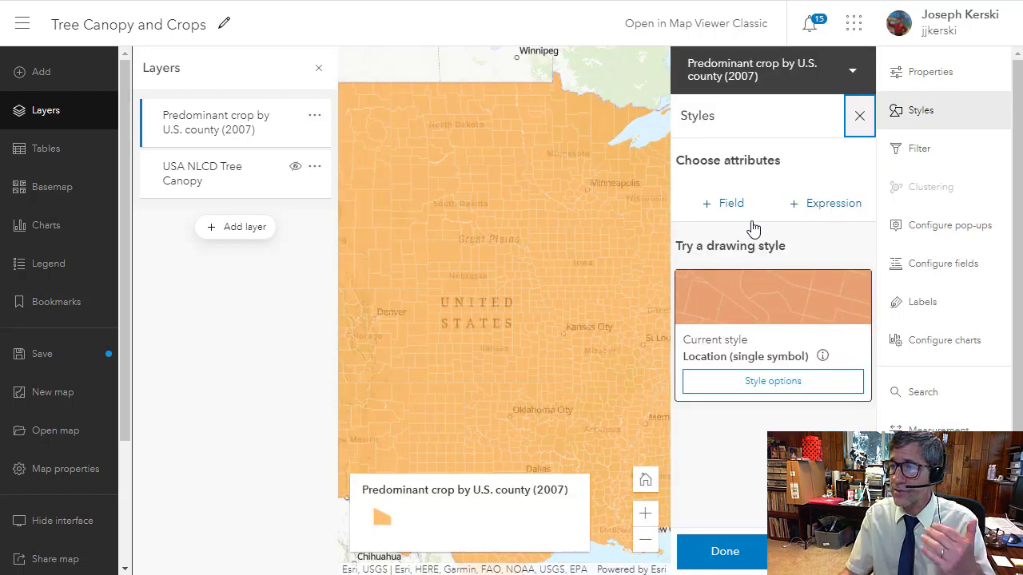
left_click(807, 208)
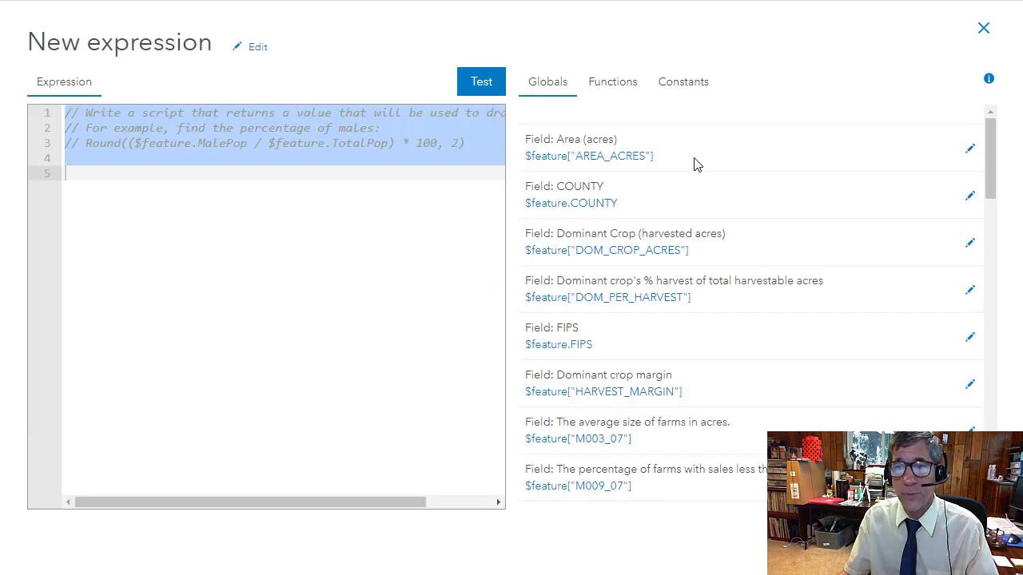
left_click(274, 175)
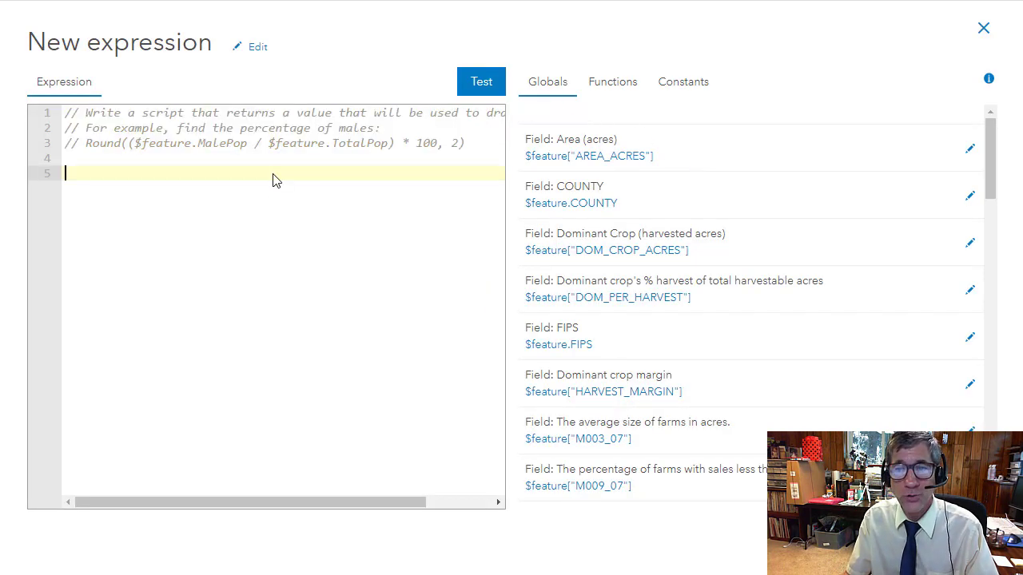
type("($feature[\"TOT_CROP_ACRES\"]/$feature[\"AREA_ACRES\"])* 100")
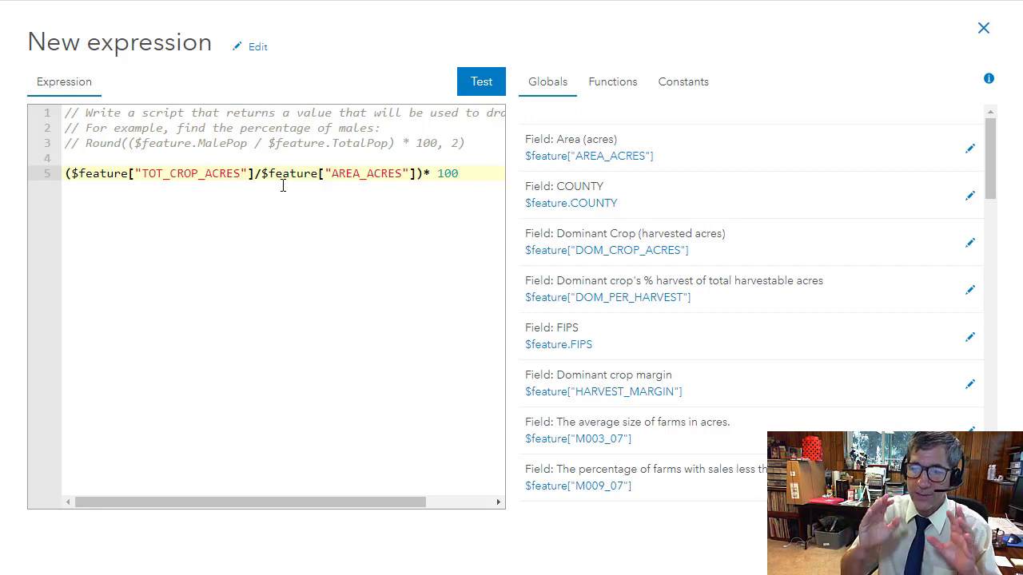
left_click(481, 84)
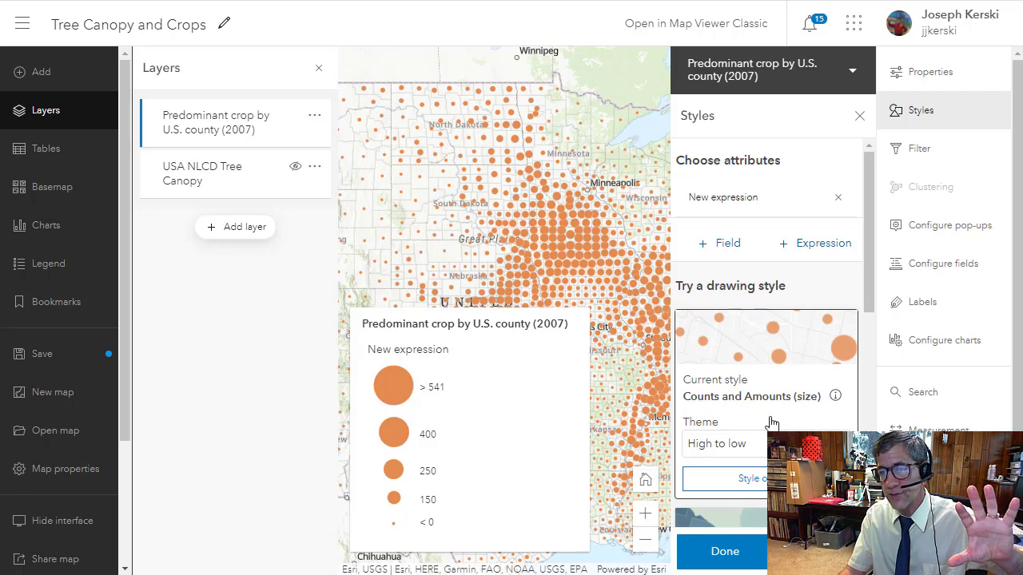
- Apply the Counts and Amounts (color) drawing style to the new expression
scroll(783, 425, "down", 1)
scroll(786, 425, "down", 2)
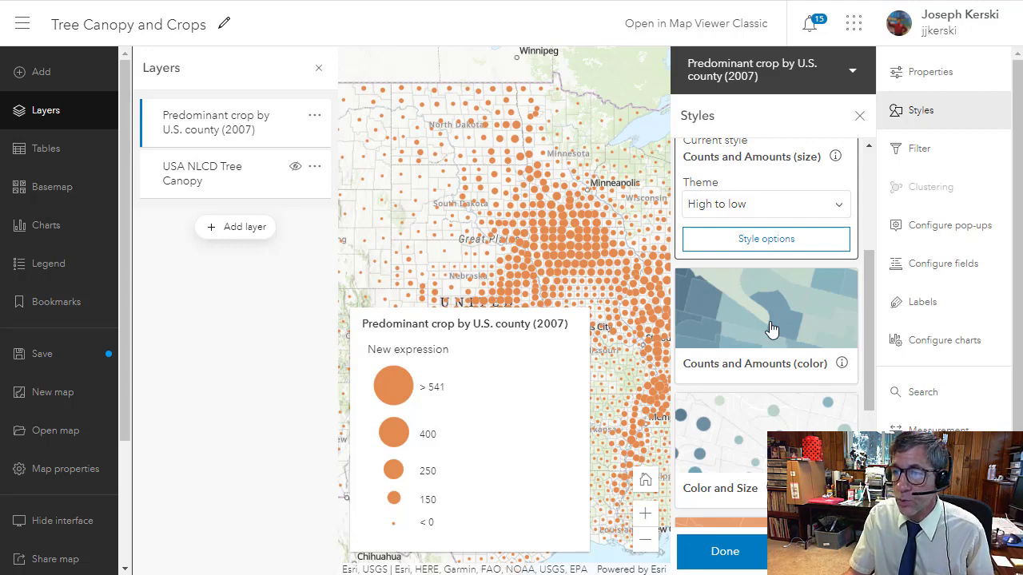
left_click(771, 330)
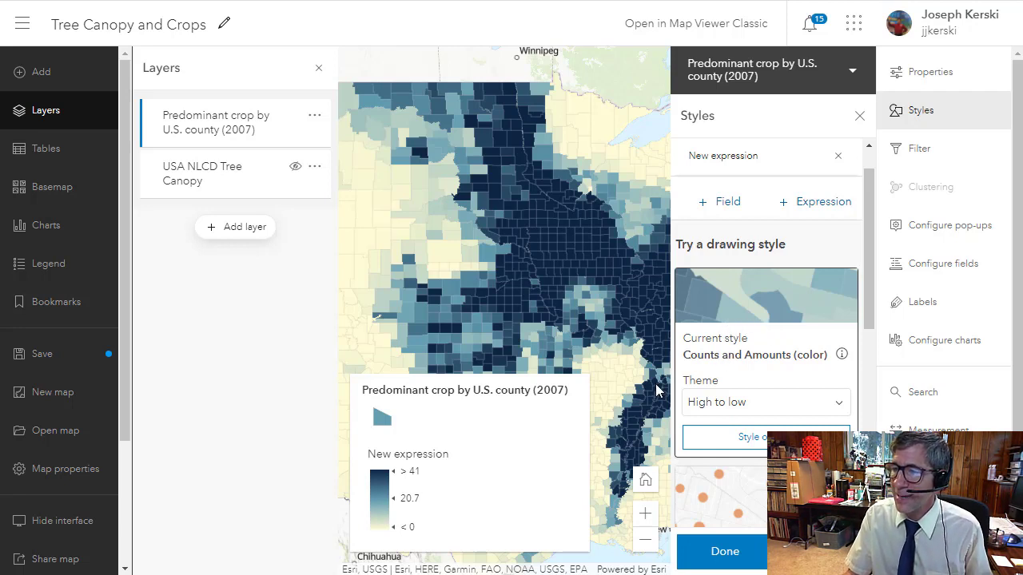
- Set the layer's symbol style to the white-to-dark-green color ramp, reverse the ramp colors and finish styling
left_click(728, 437)
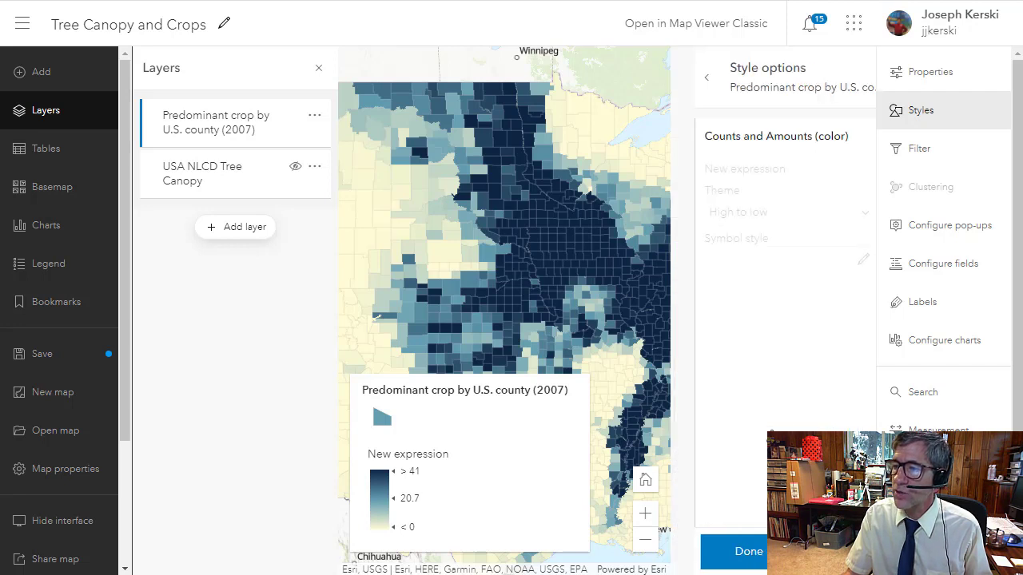
left_click(817, 260)
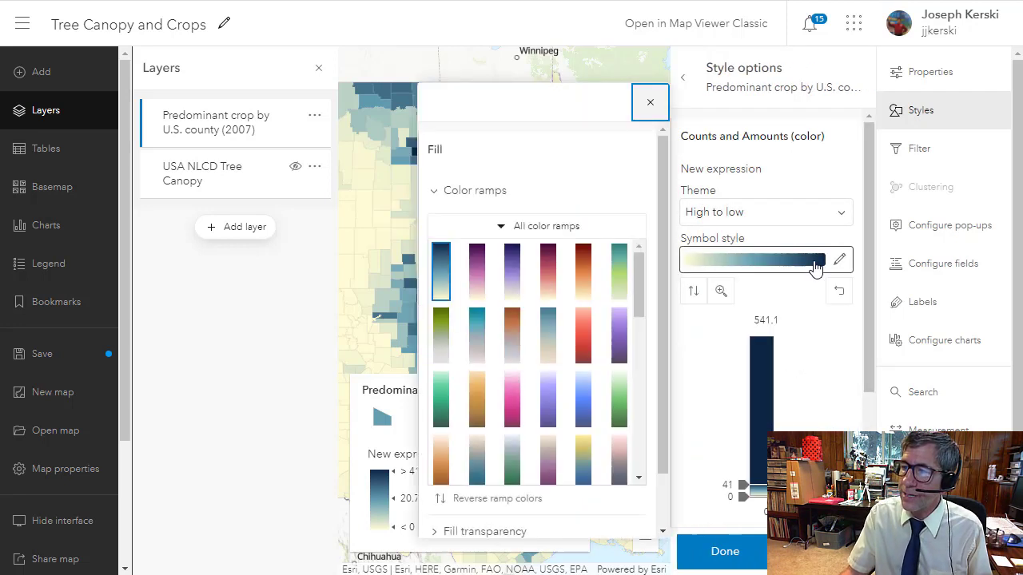
left_click(619, 402)
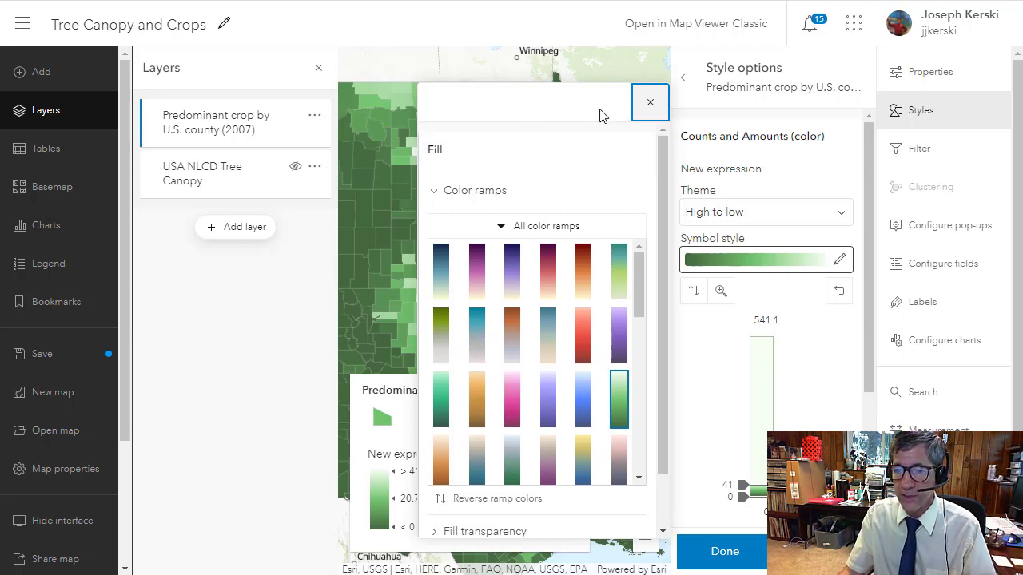
left_click(515, 500)
left_click(744, 553)
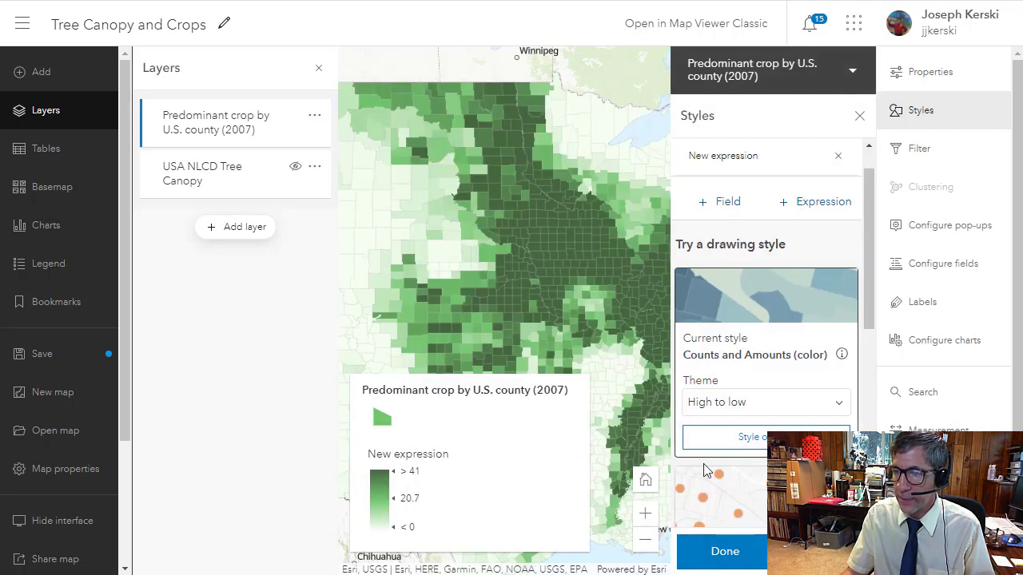
left_click(731, 552)
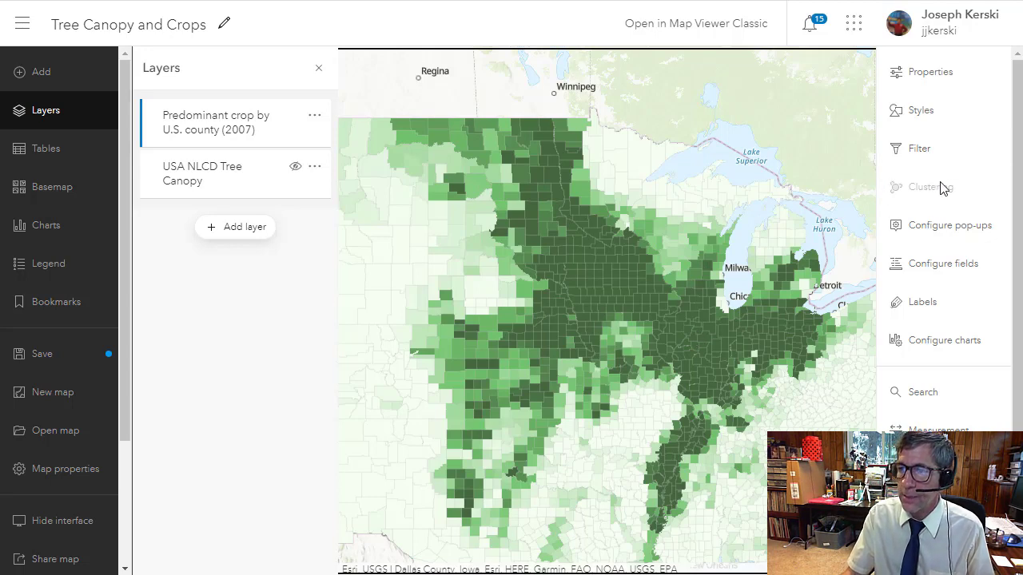
- Review the Counts and Amounts (color) style options of the predominant crop layer without changing them
left_click(920, 121)
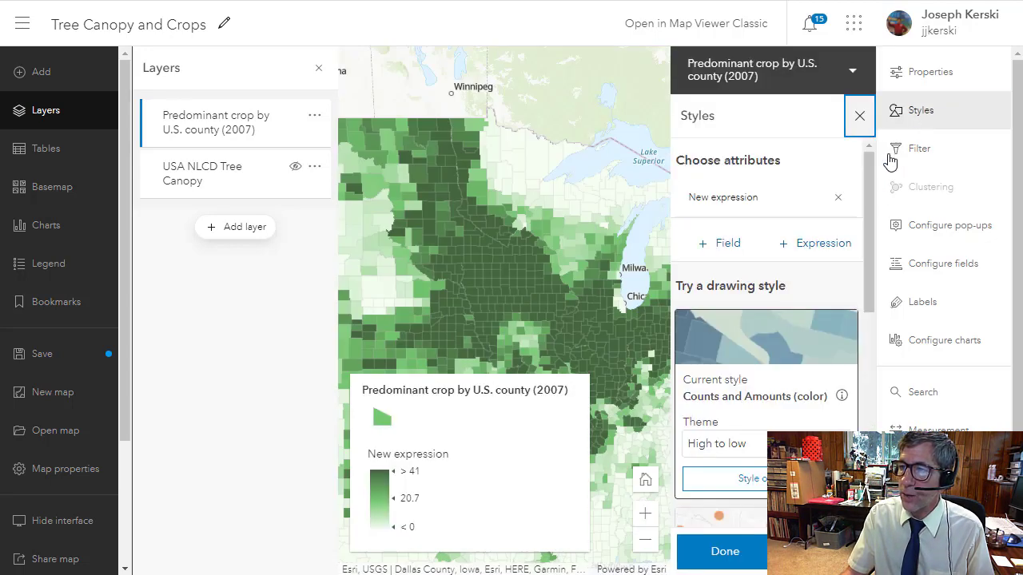
left_click(747, 478)
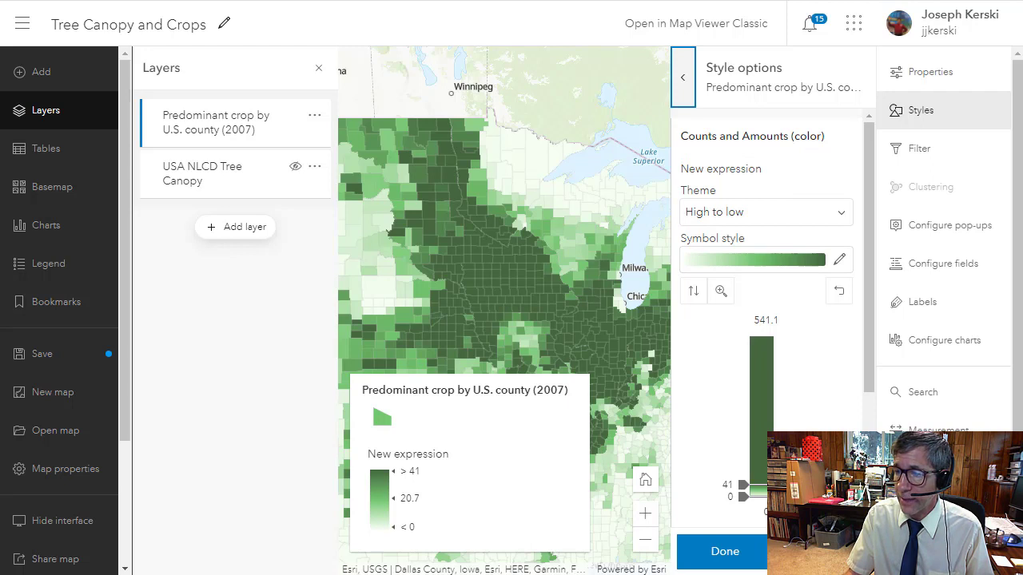
left_click(725, 552)
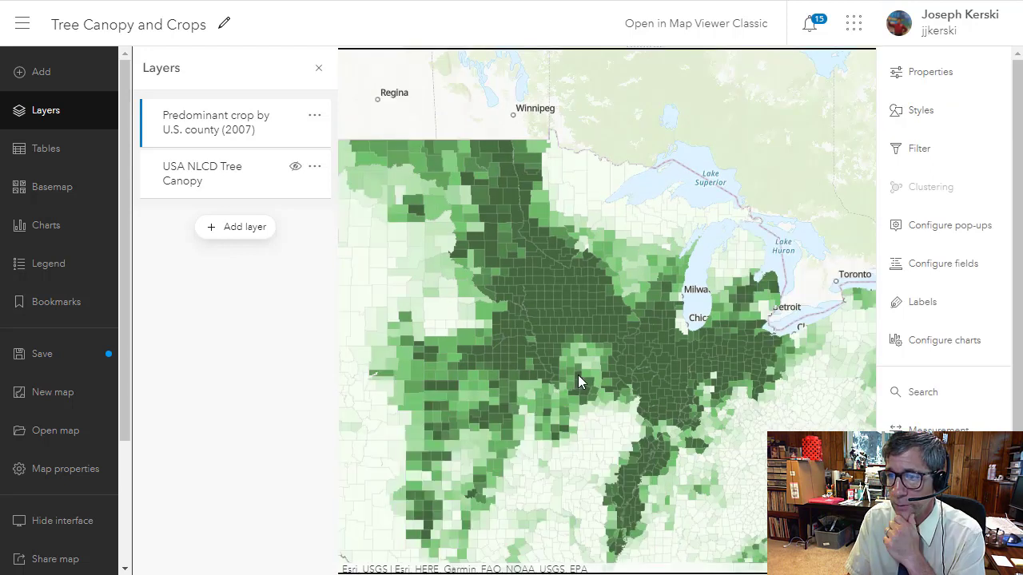
- Make the USA NLCD Tree Canopy layer visible beneath the predominant crop layer
left_click(295, 167)
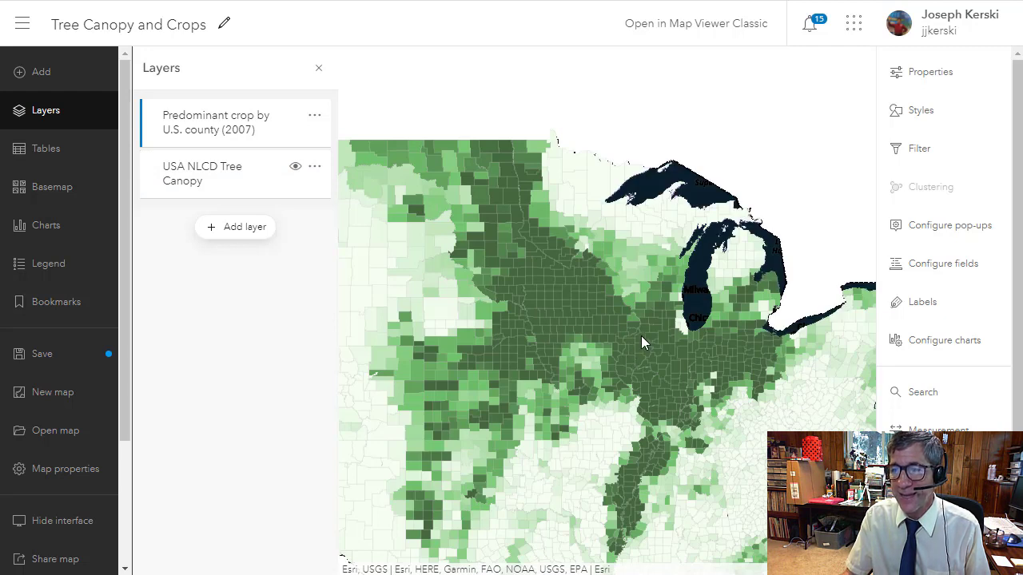
left_click_drag(640, 346, 674, 285)
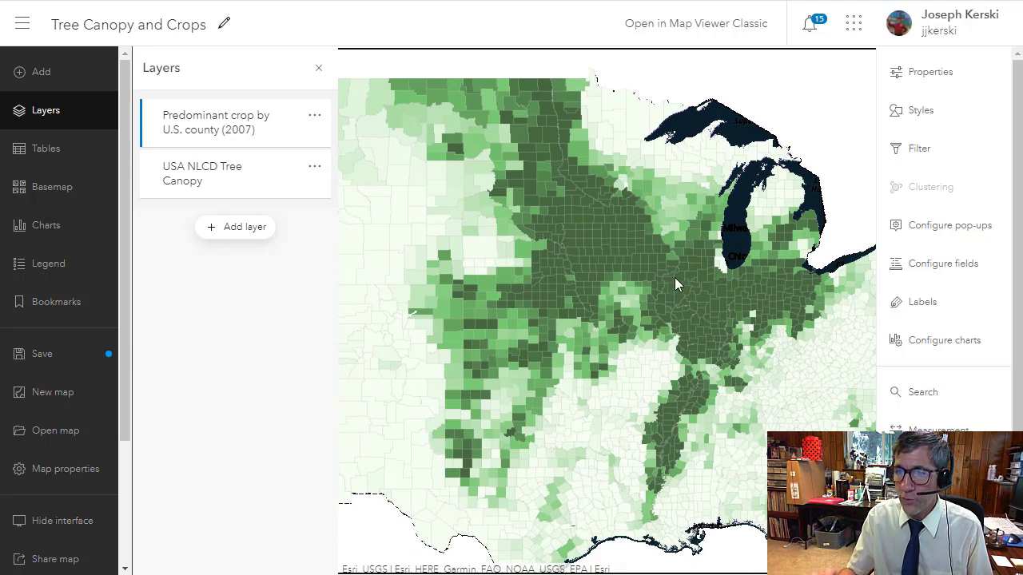
- Switch the predominant crop layer's visibility off and back on to compare it with the tree canopy layer
left_click(295, 119)
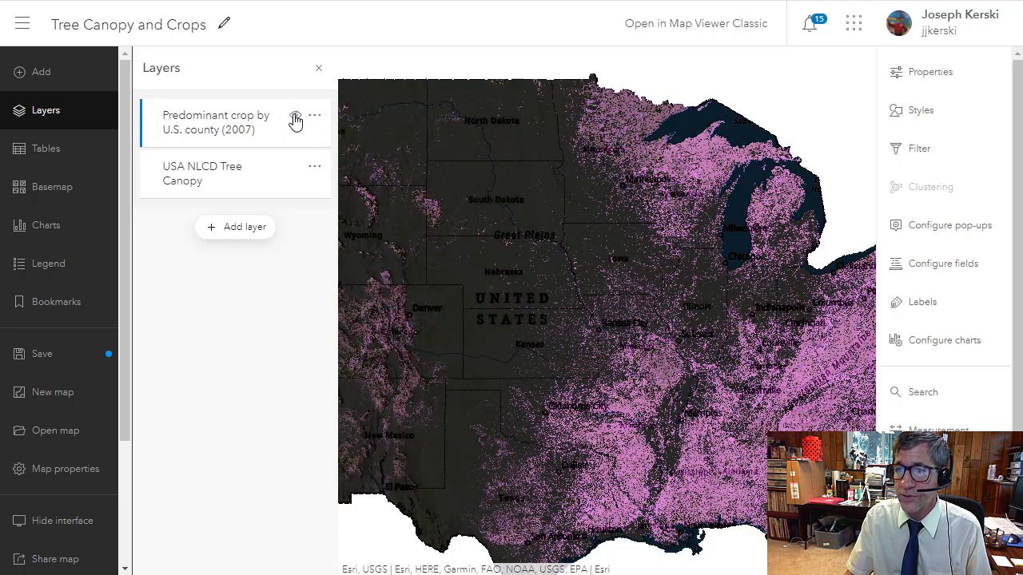
left_click(295, 119)
left_click(295, 119)
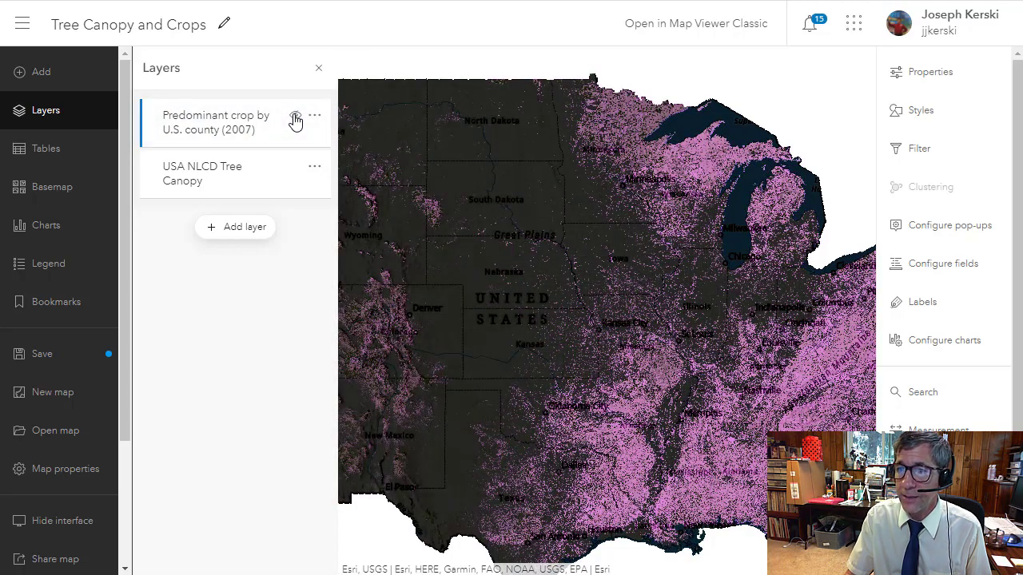
left_click(295, 119)
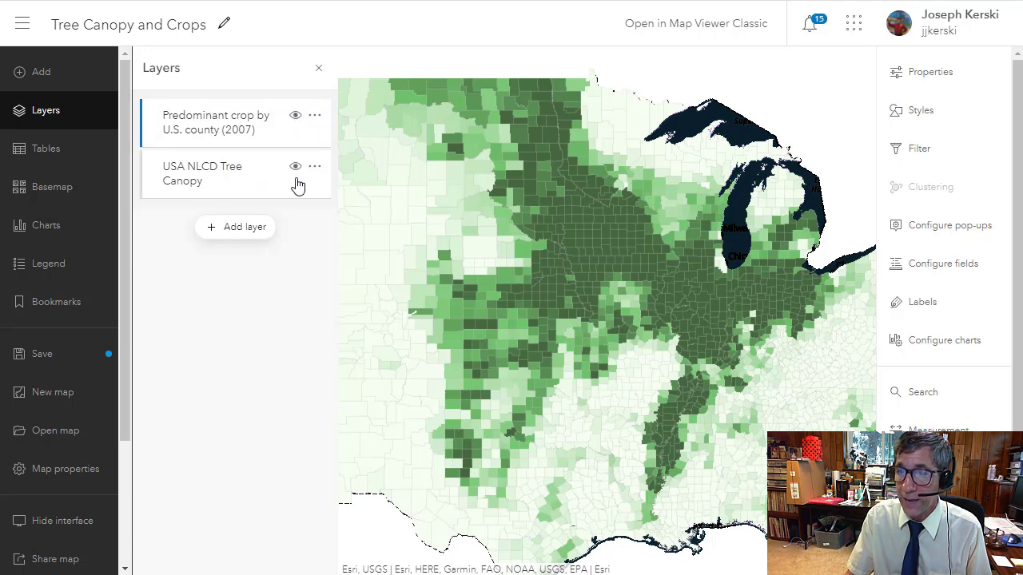
mouse_move(203, 176)
left_mouse_down()
mouse_move(203, 119)
mouse_move(231, 184)
left_mouse_up()
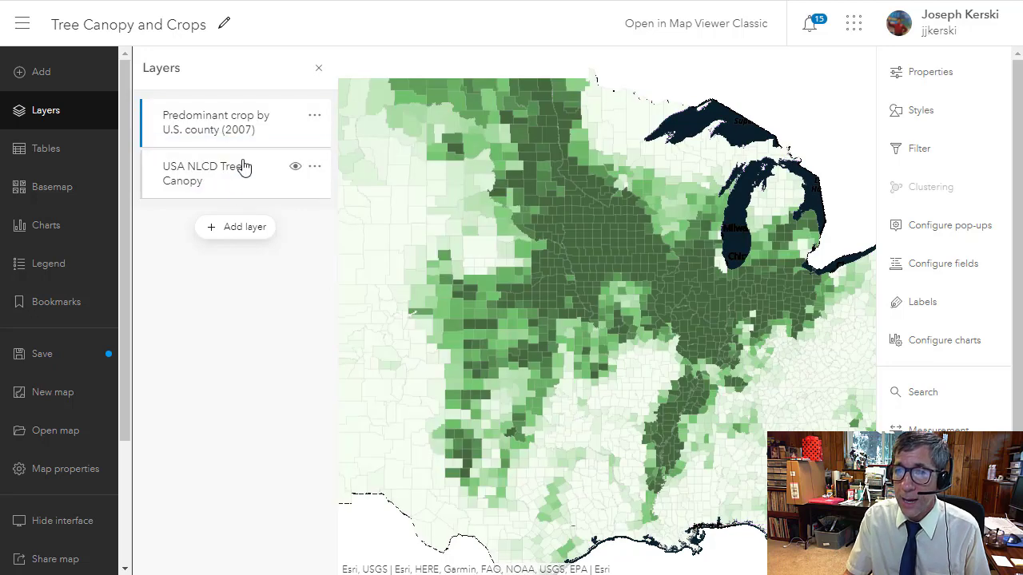
- Open the properties of the predominant crop layer at its appearance settings
left_click(315, 117)
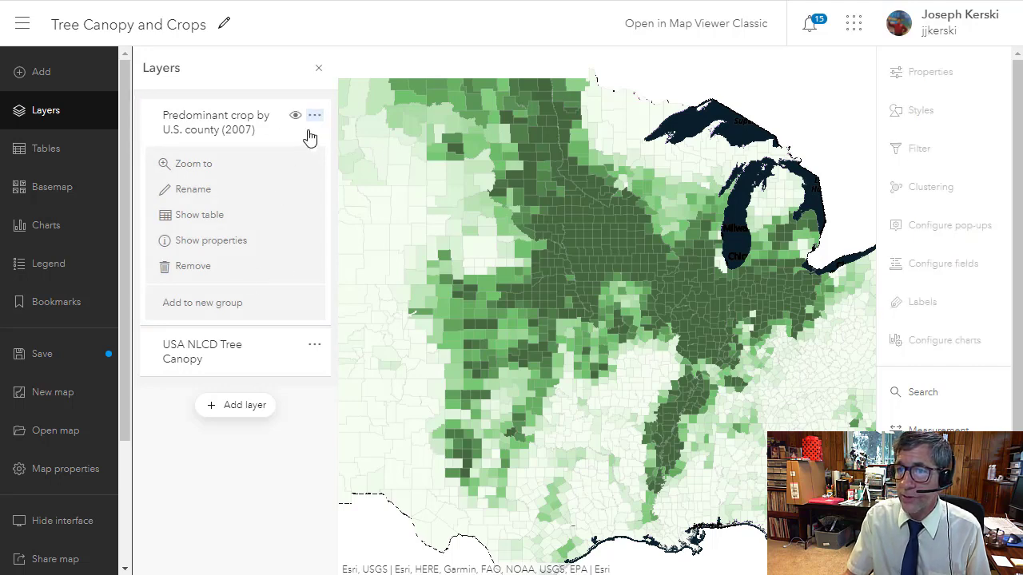
left_click(240, 126)
left_click(921, 76)
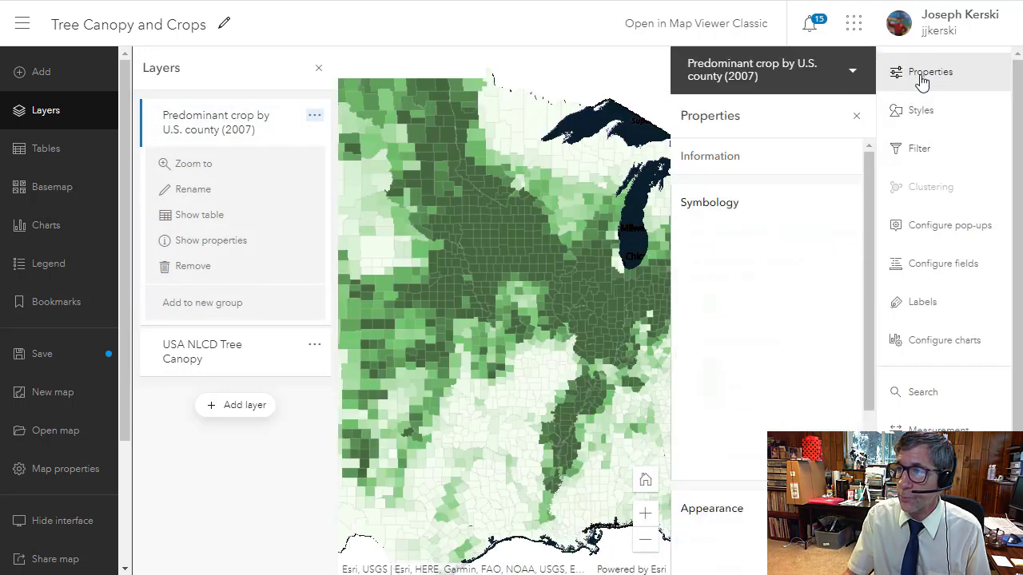
scroll(768, 319, "down", 3)
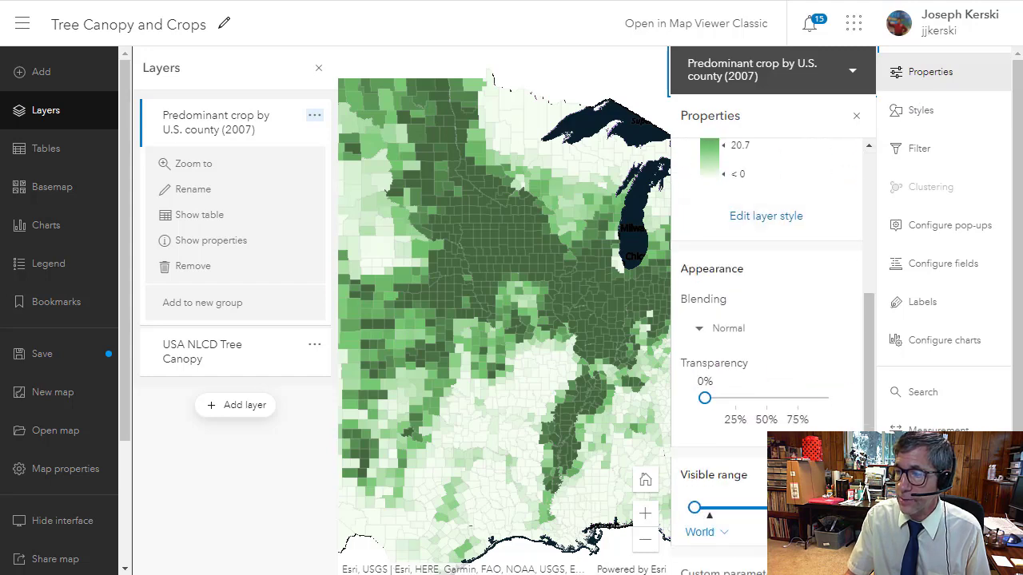
- Try 59% transparency on the predominant crop layer, then return it to 0%
left_click(705, 398)
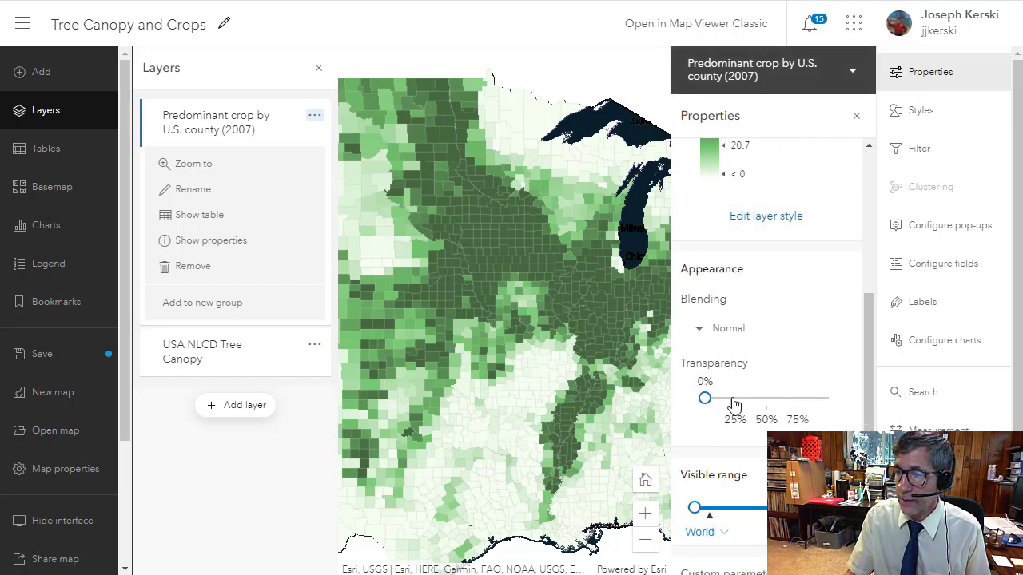
left_click_drag(705, 397, 785, 414)
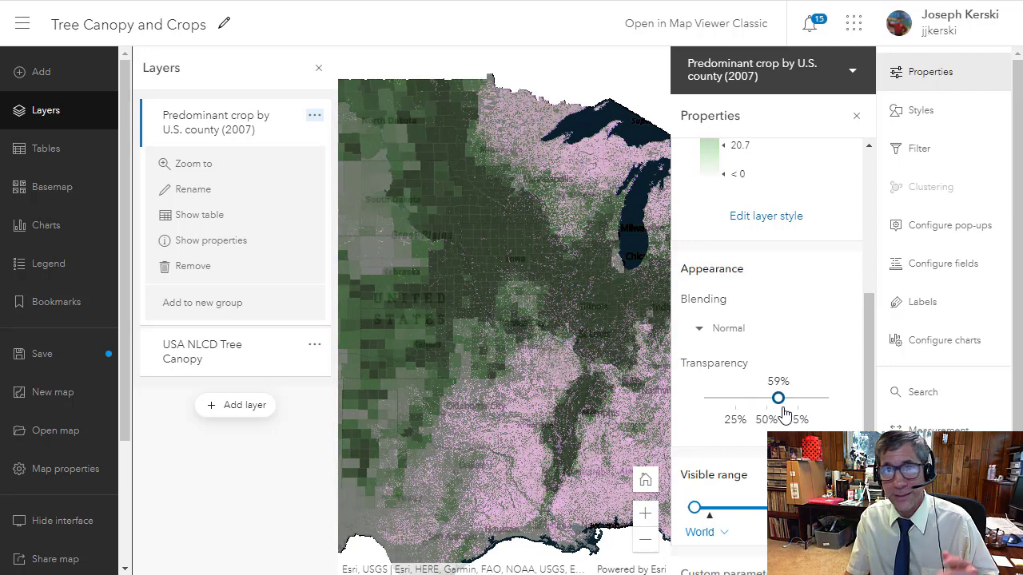
left_click_drag(785, 414, 678, 381)
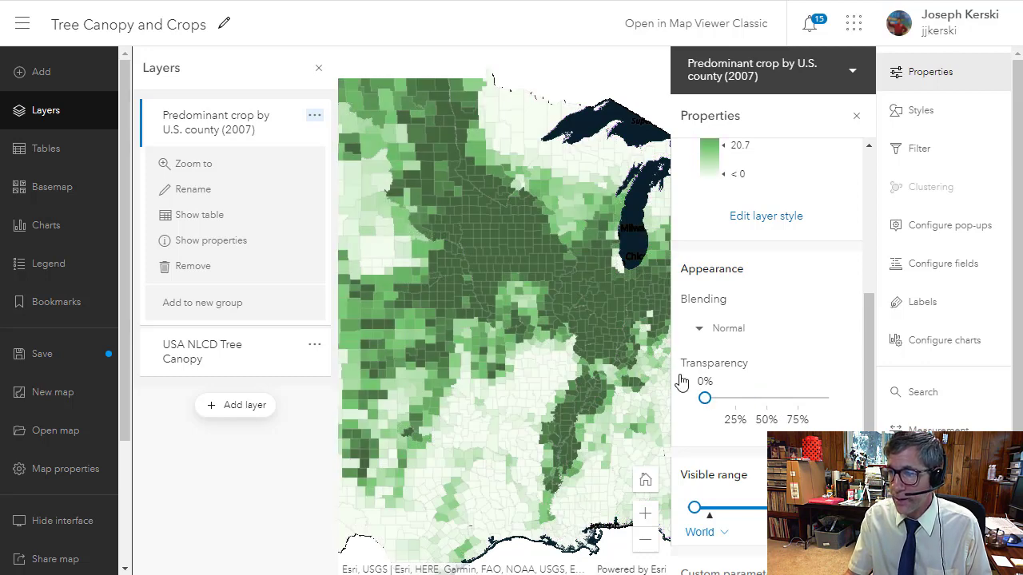
- Try the Multiply, Color Burn and Darken blend modes on the predominant crop layer
left_click(716, 336)
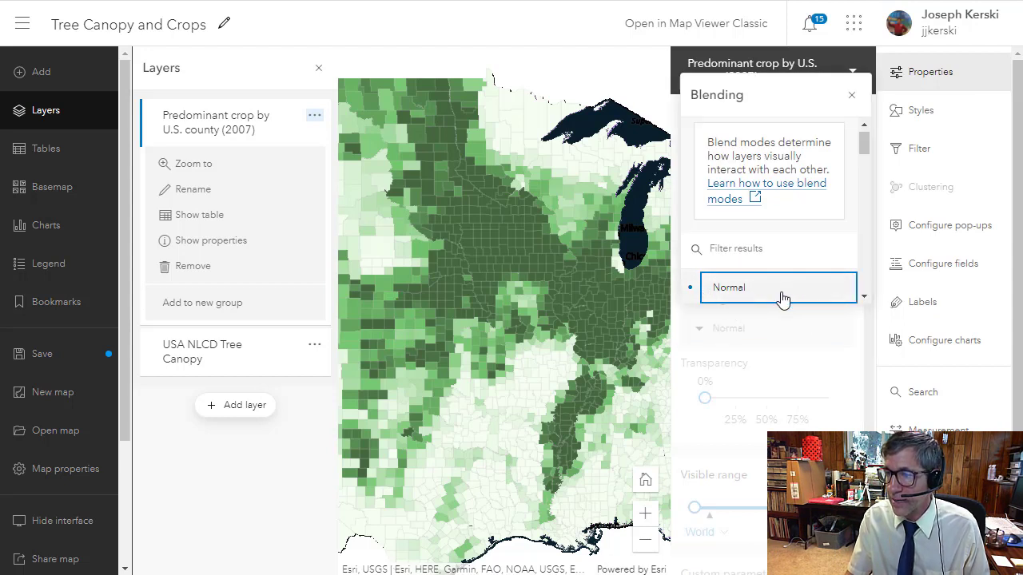
left_click(863, 297)
scroll(820, 277, "down", 4)
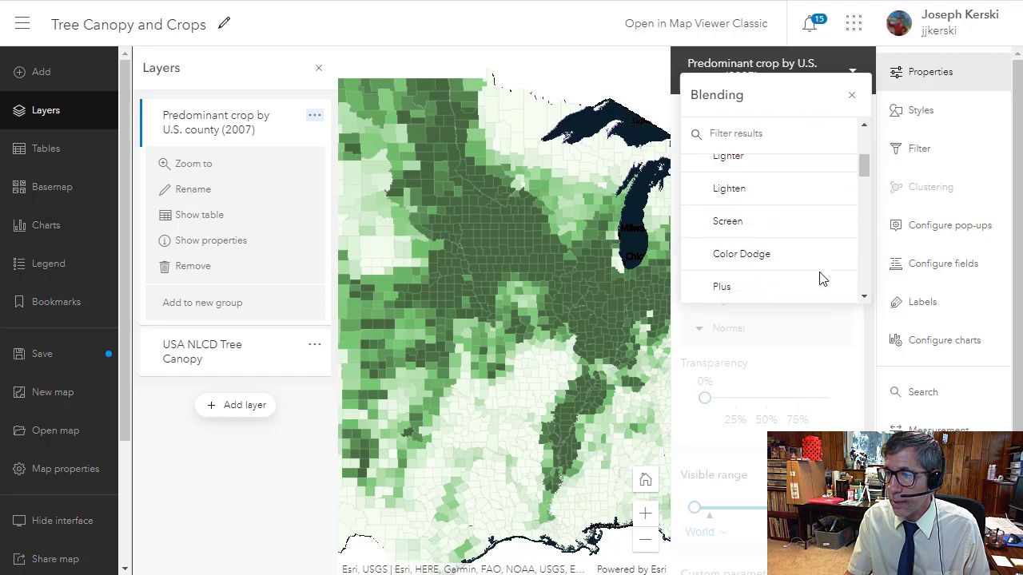
scroll(820, 276, "down", 2)
left_click(805, 264)
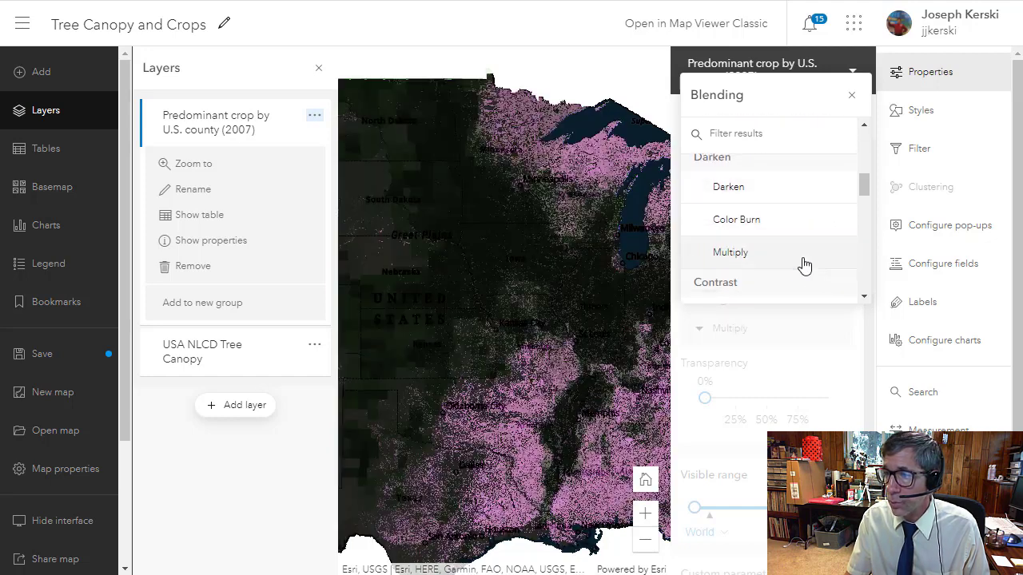
left_click(776, 217)
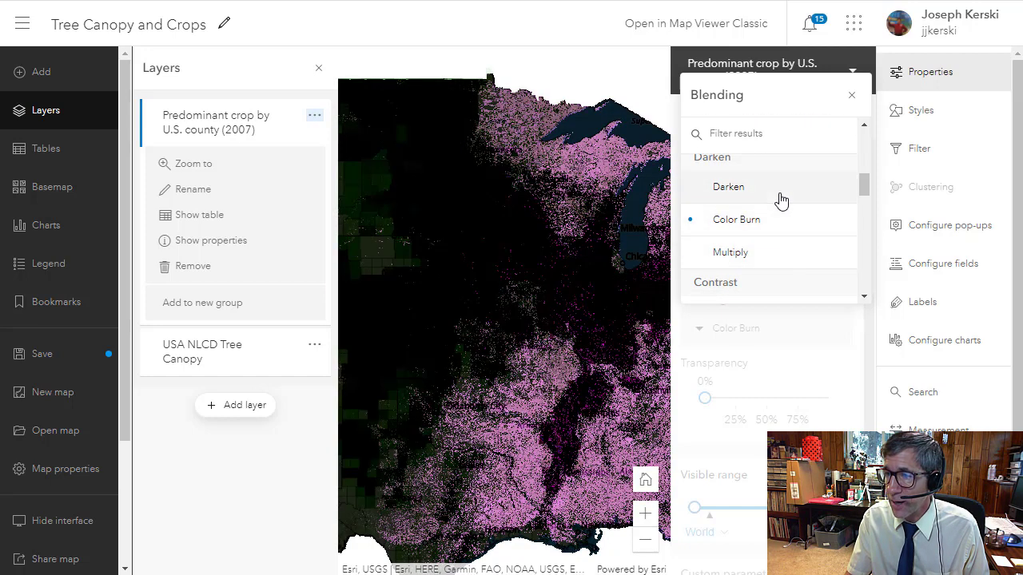
left_click(778, 200)
- Try the Soft Light and Vivid Light contrast modes and the Hue and Saturation component modes on the crop layer
scroll(783, 232, "down", 2)
left_click(779, 235)
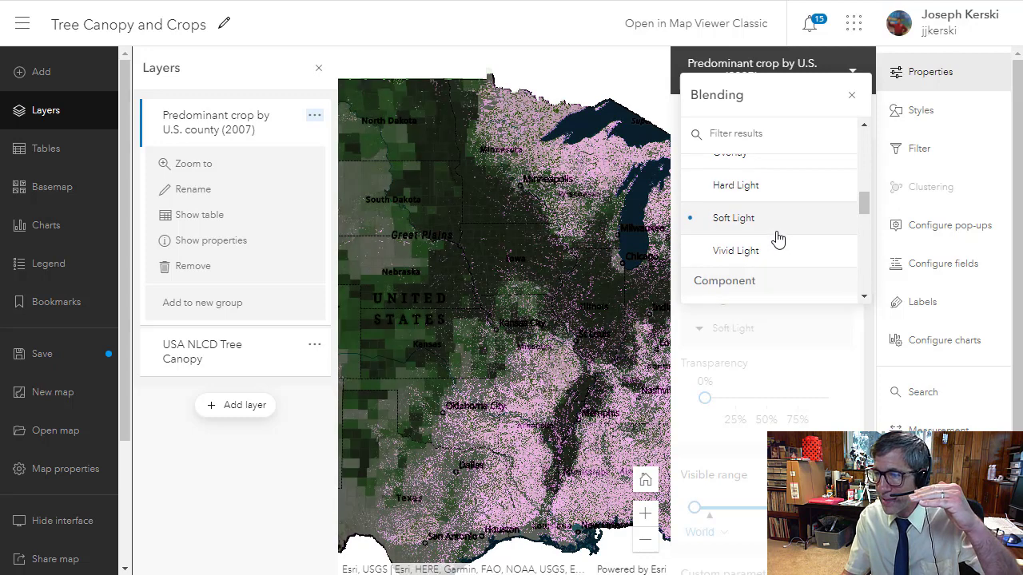
left_click(763, 263)
scroll(763, 263, "down", 2)
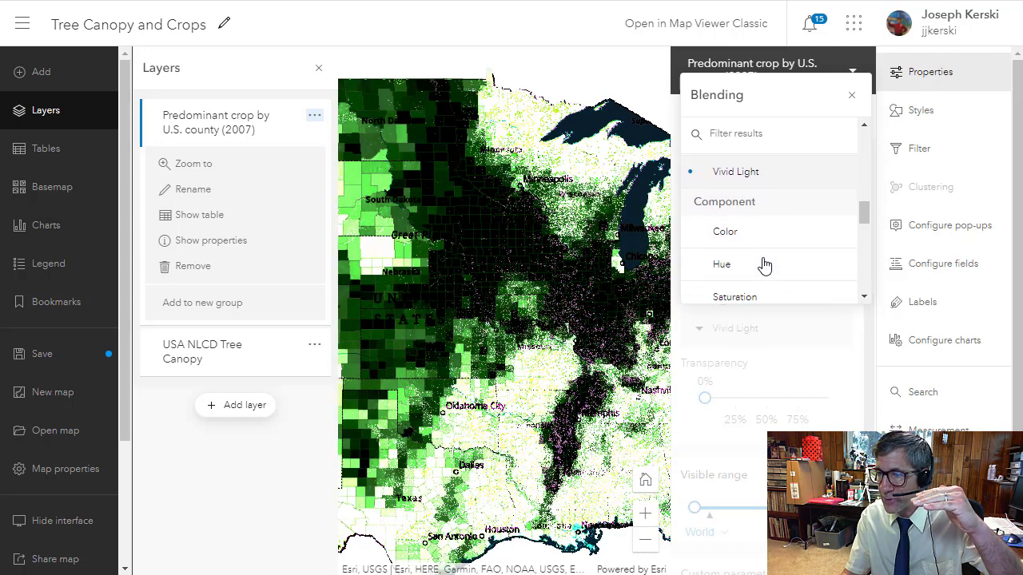
left_click(759, 238)
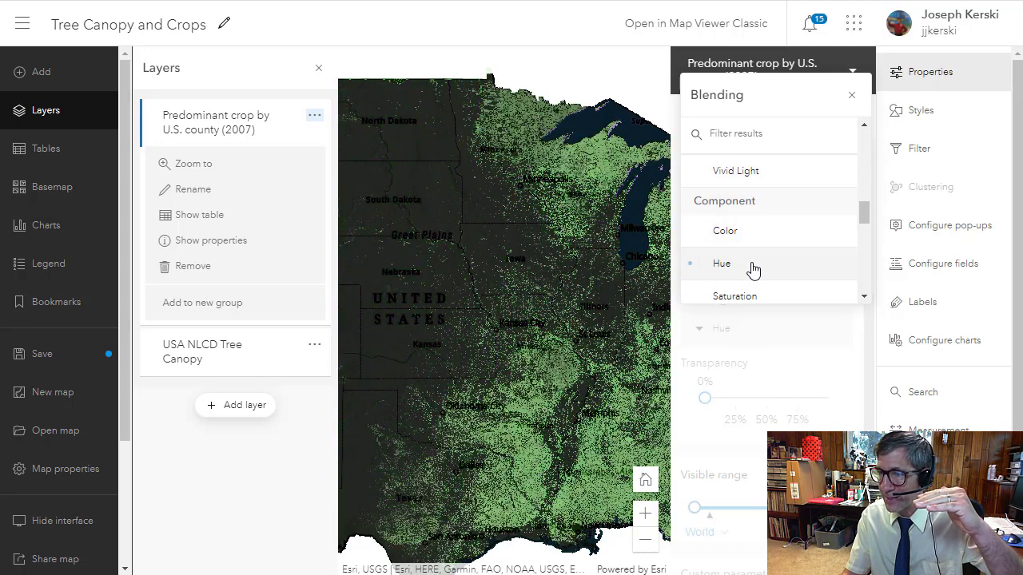
left_click(752, 294)
scroll(756, 272, "down", 2)
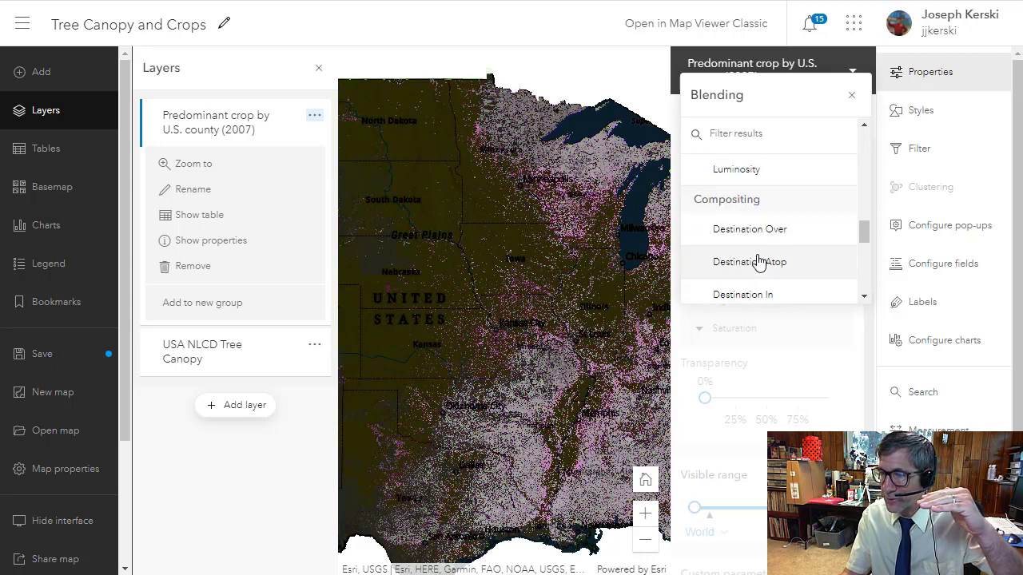
- Try compositing blend modes on the crop layer, including Destination Atop, Destination Over, Source Atop and Source In
left_click(759, 262)
left_click(766, 233)
left_click(764, 296)
scroll(763, 272, "down", 2)
left_click(754, 204)
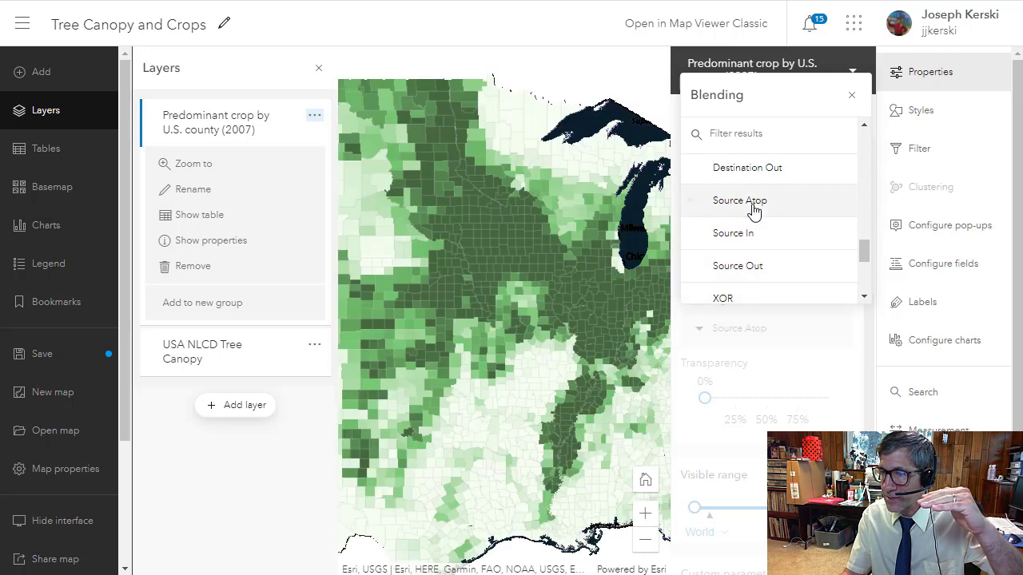
left_click(752, 232)
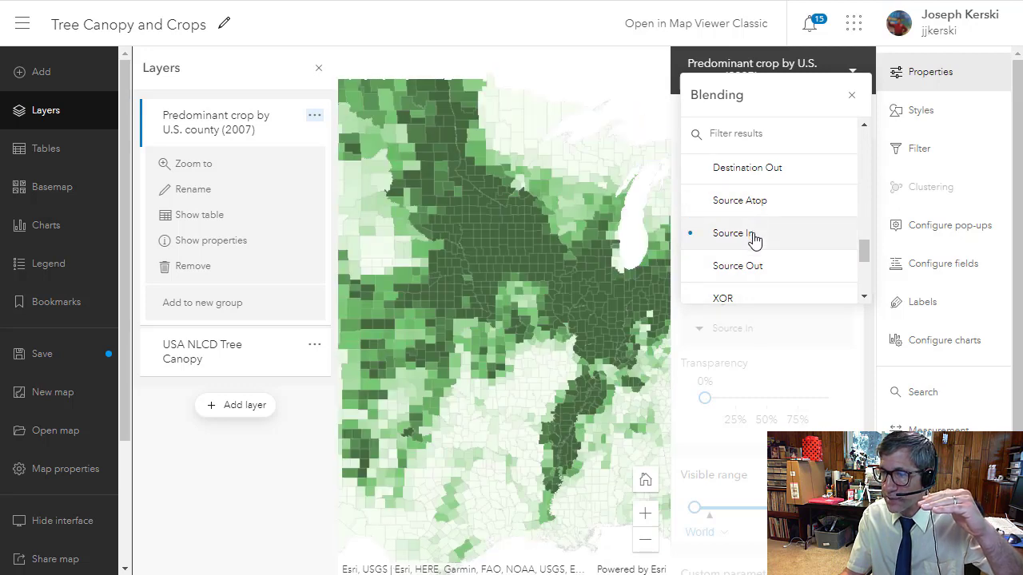
left_click(752, 268)
left_click(754, 231)
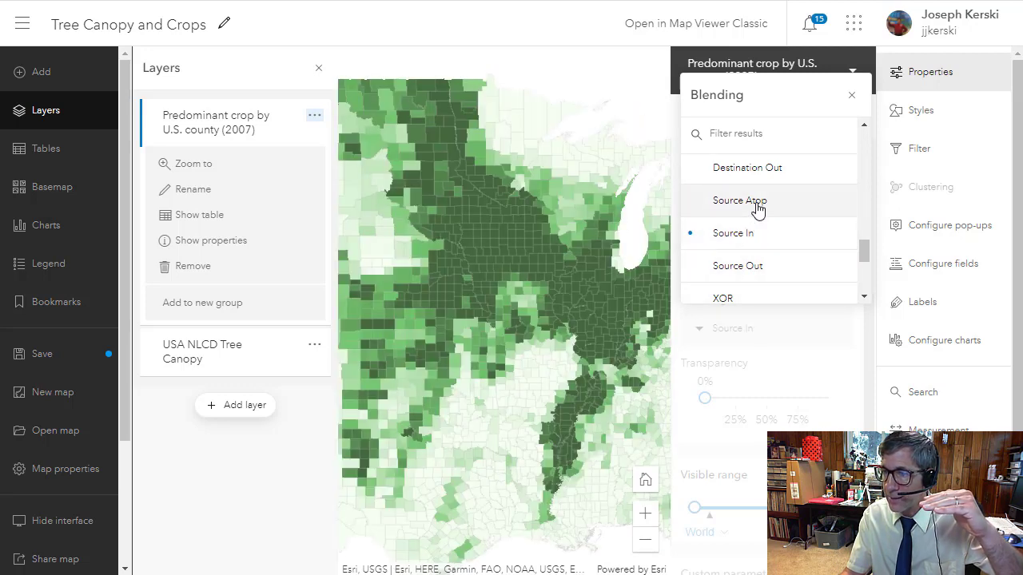
left_click(755, 203)
scroll(778, 266, "down", 1)
- Try the Invert and Average blend modes, then set the predominant crop layer's blending to Reflect
left_click(767, 289)
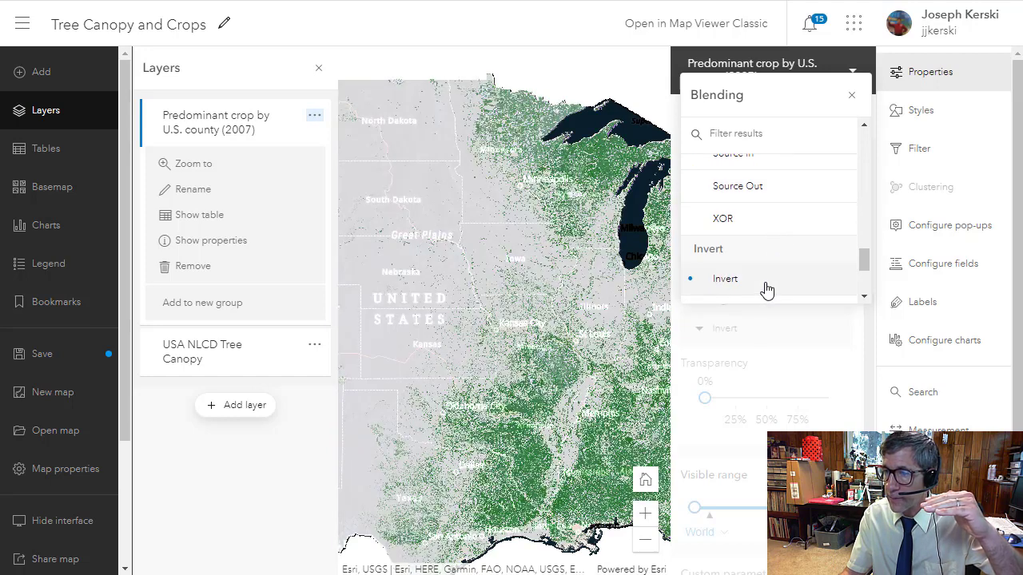
scroll(765, 276, "down", 2)
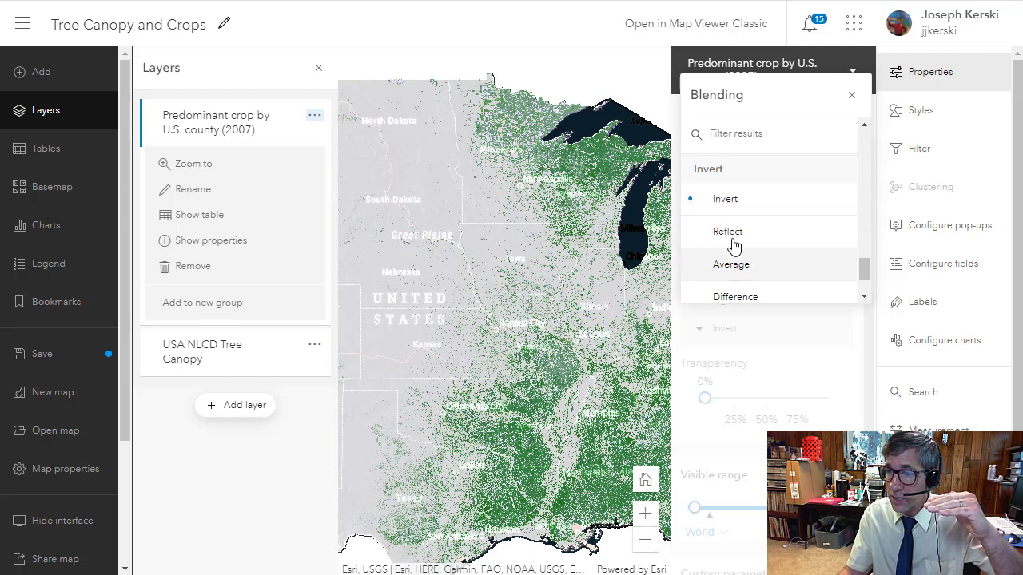
left_click(736, 264)
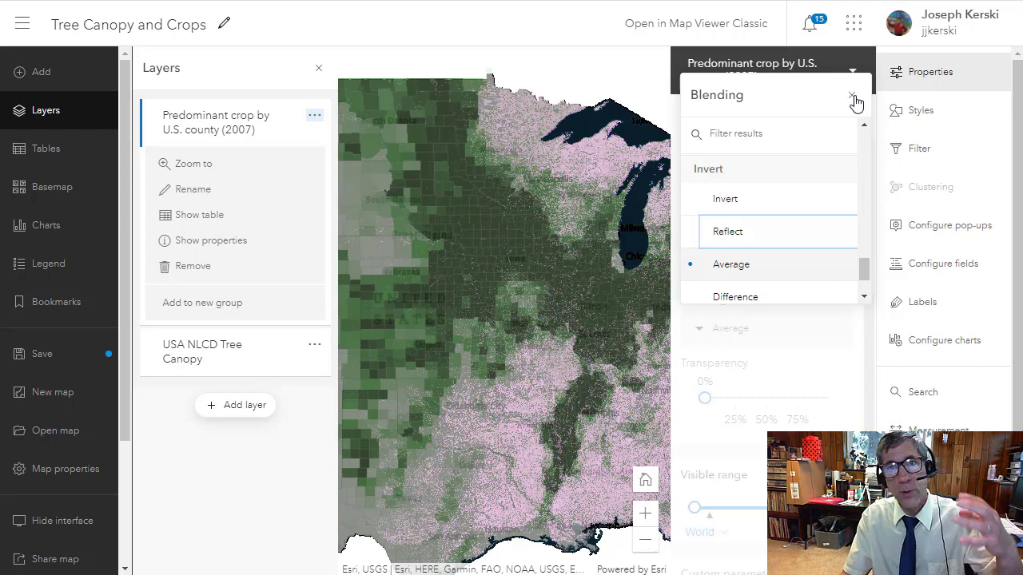
key("Return")
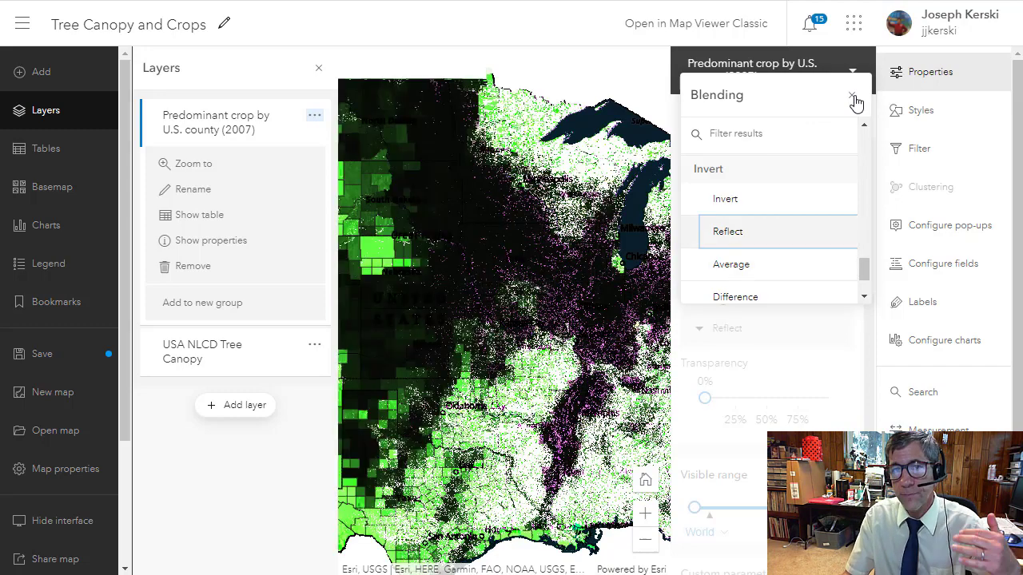
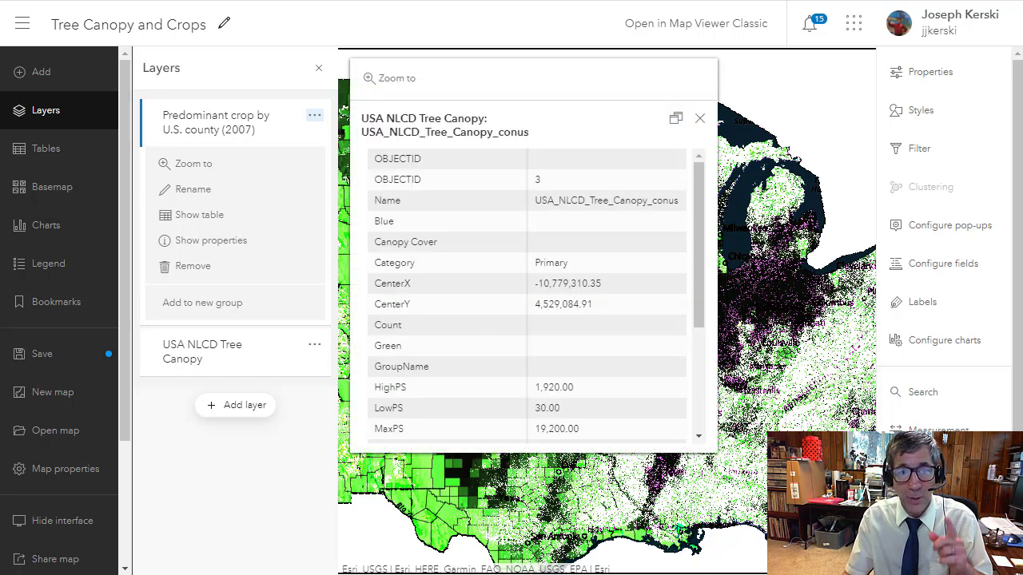
- Close the tree canopy pop-up and examine the blended layers up close around Colorado's San Luis Valley
left_click(699, 120)
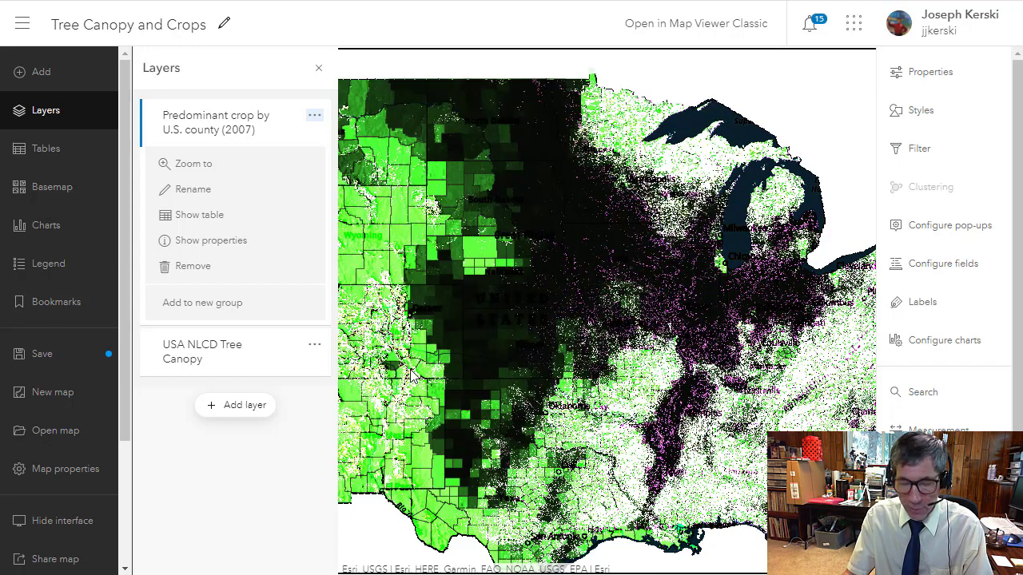
scroll(413, 323, "up", 5)
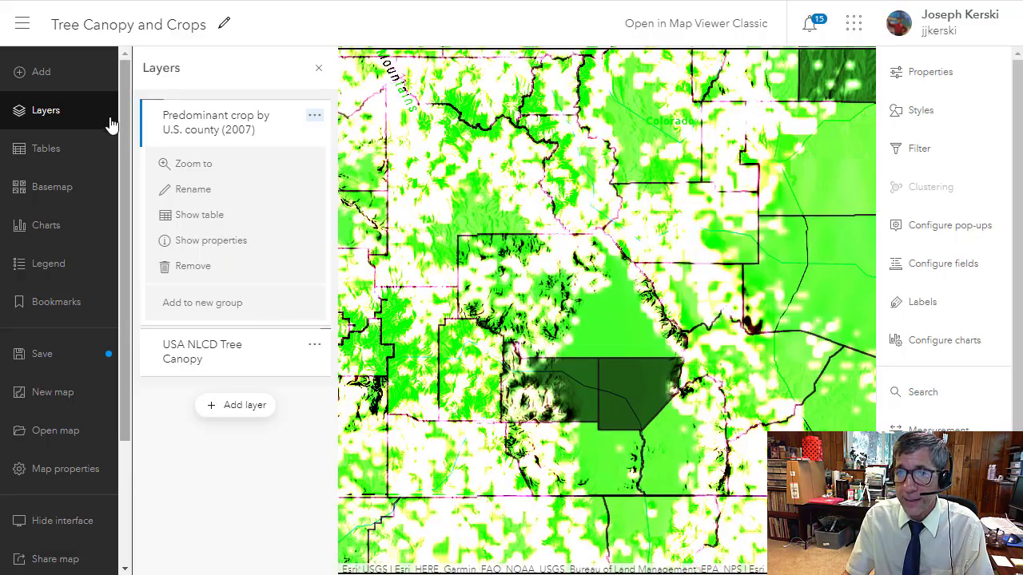
- Hide the list of map layers and bring it back
left_click(67, 121)
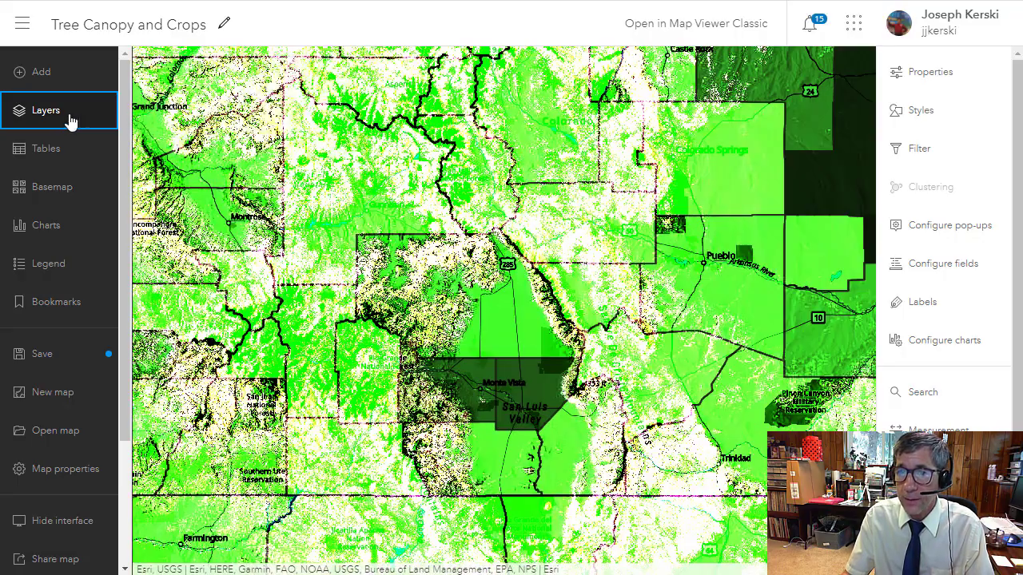
left_click(67, 121)
left_click(319, 70)
left_click(84, 122)
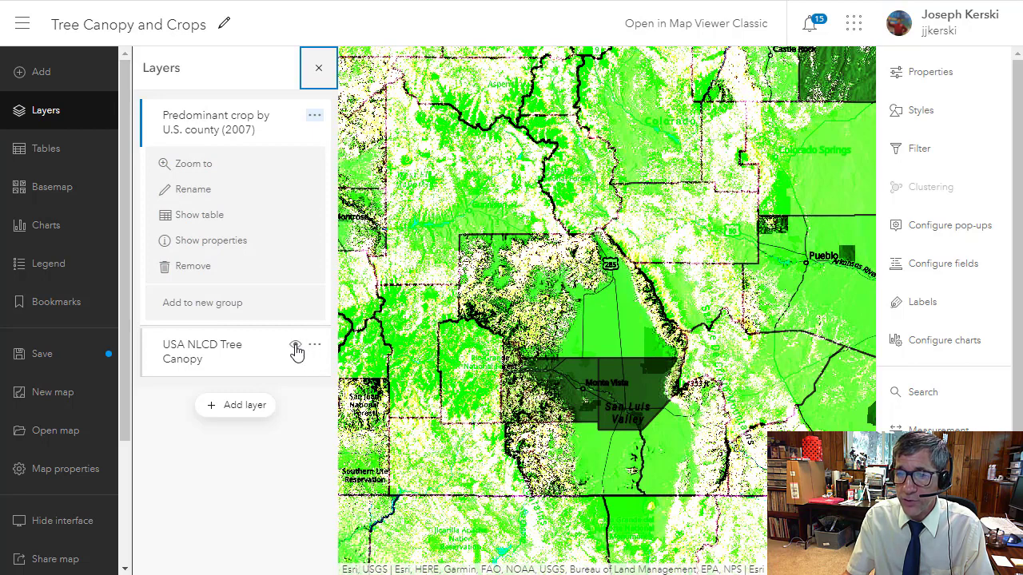
- Collapse the predominant crop layer's options and hide that layer from the map
left_click(314, 116)
left_click(295, 115)
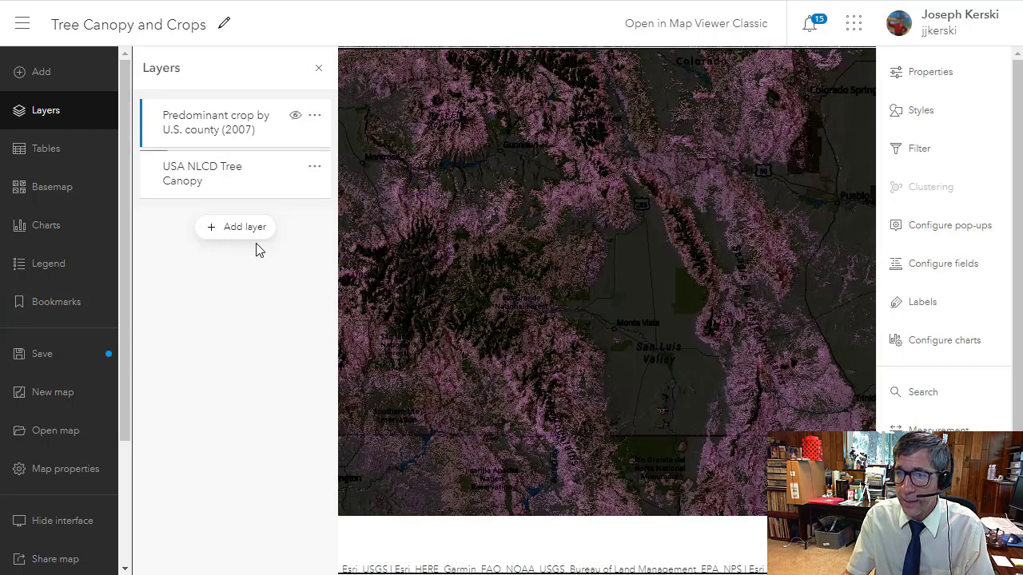
- Change the predominant crop layer's blending to Average and show the layer together with the USA NLCD Tree Canopy layer
left_click(923, 118)
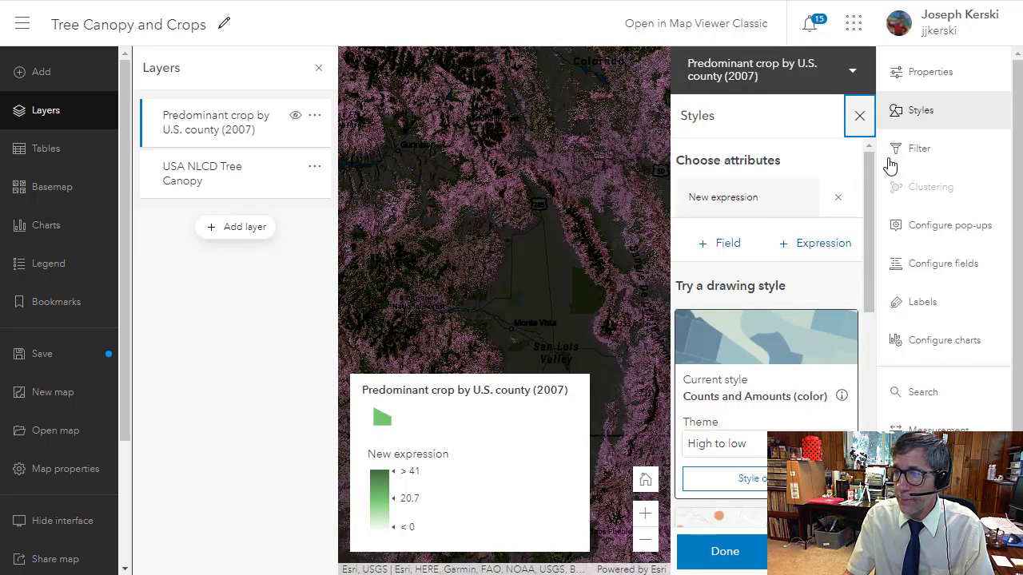
left_click(951, 86)
scroll(772, 377, "down", 3)
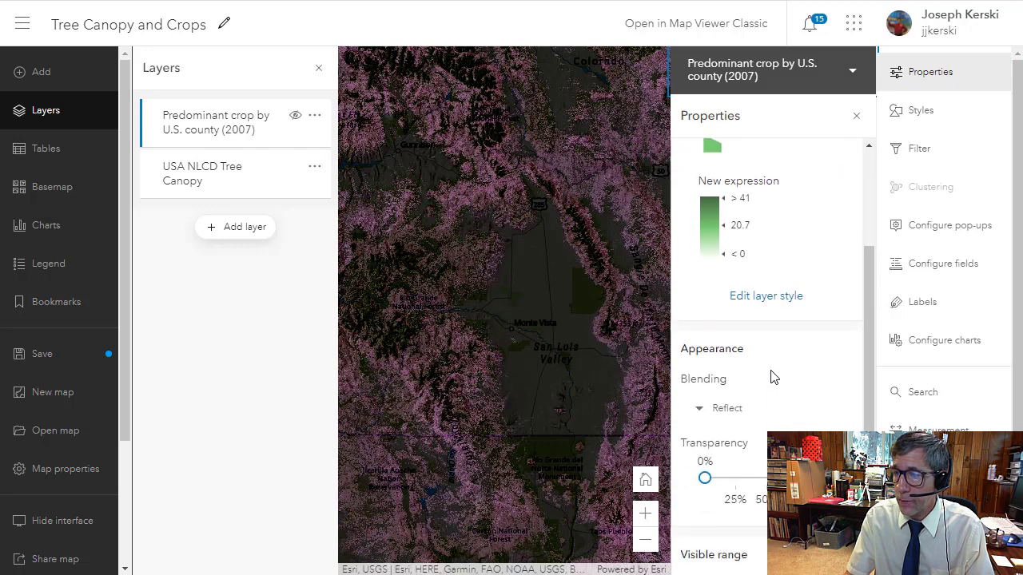
scroll(772, 377, "down", 2)
left_click(736, 320)
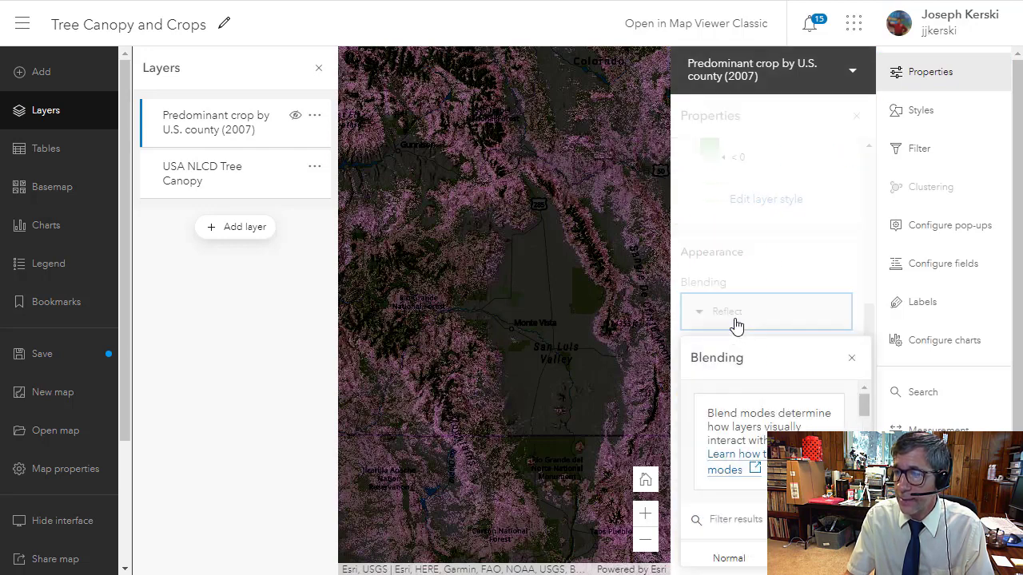
scroll(759, 450, "up", 2)
scroll(759, 479, "up", 3)
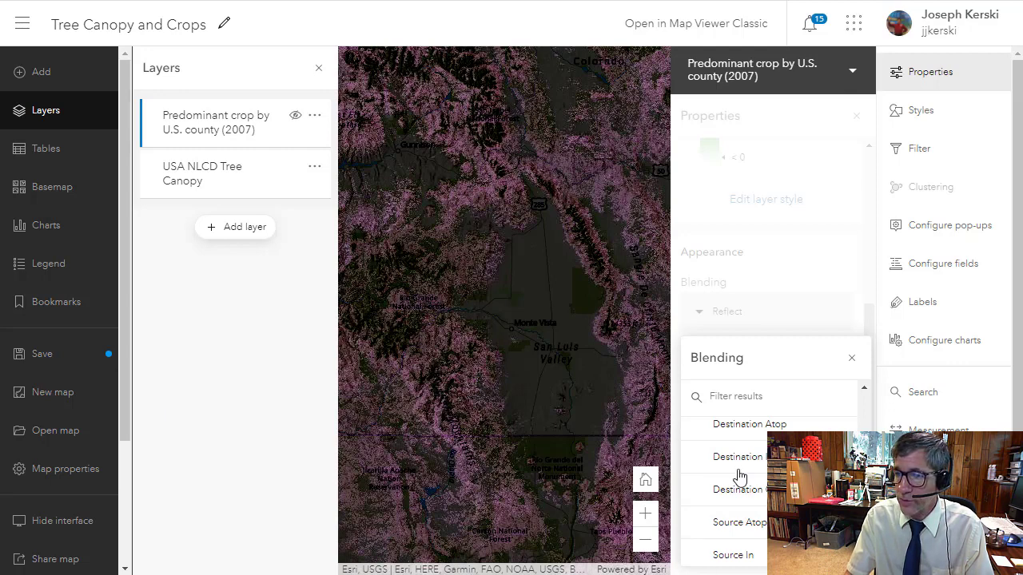
scroll(739, 477, "up", 8)
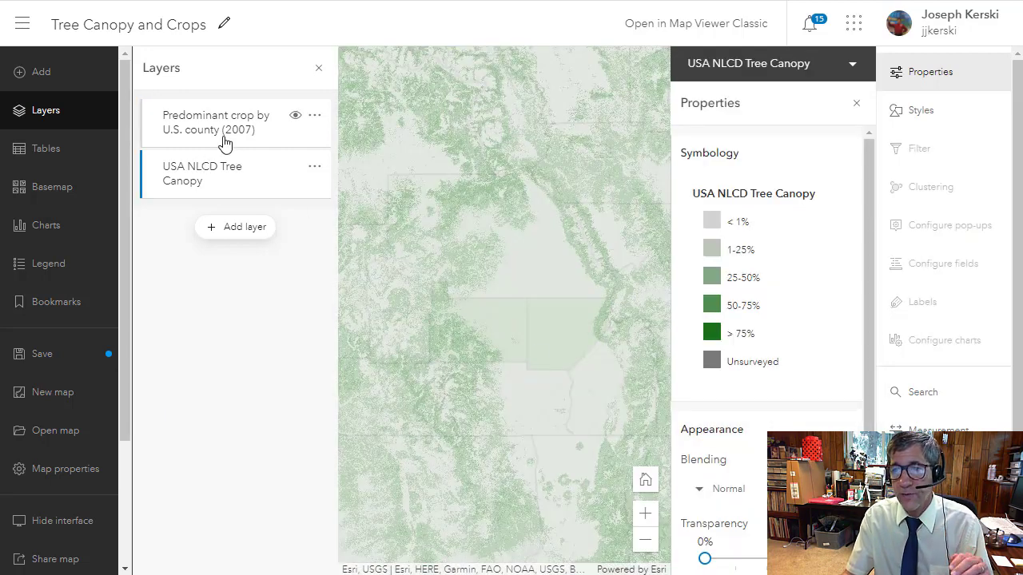
- Review the predominant crop layer's blending, close its properties, and examine the crop and canopy overlap along the valley's forested western edge
left_click(223, 141)
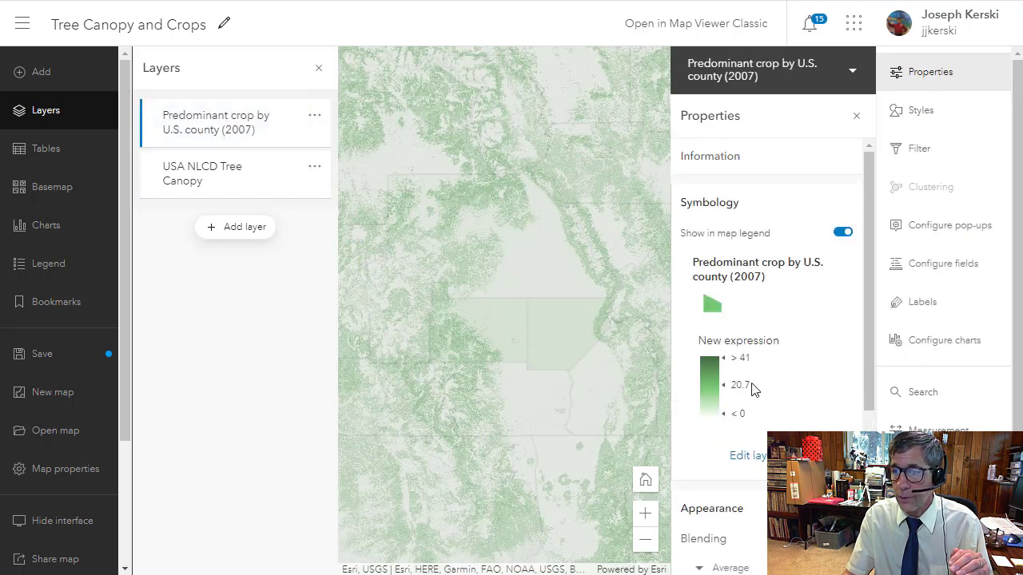
scroll(746, 475, "down", 2)
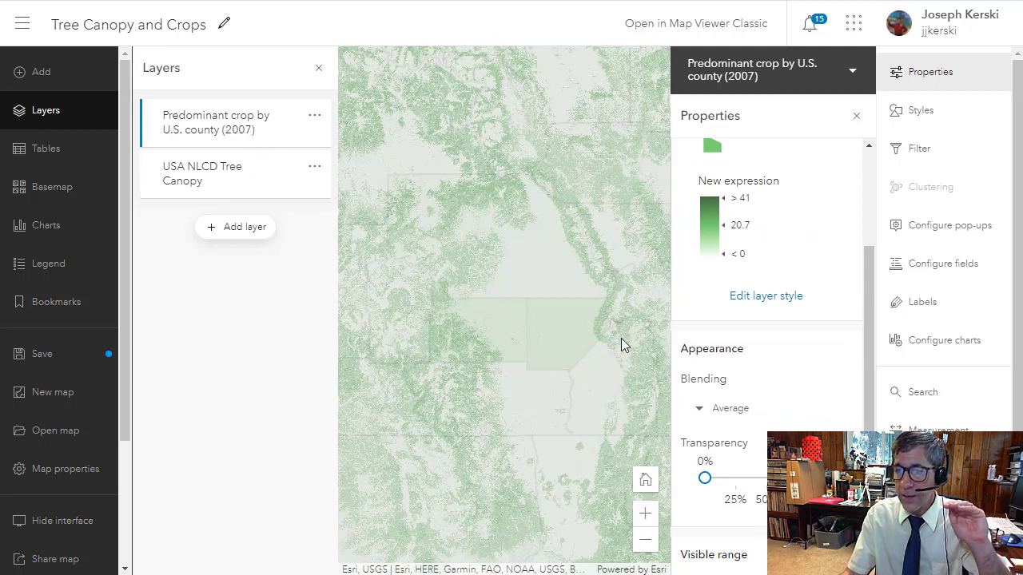
scroll(635, 347, "down", 2)
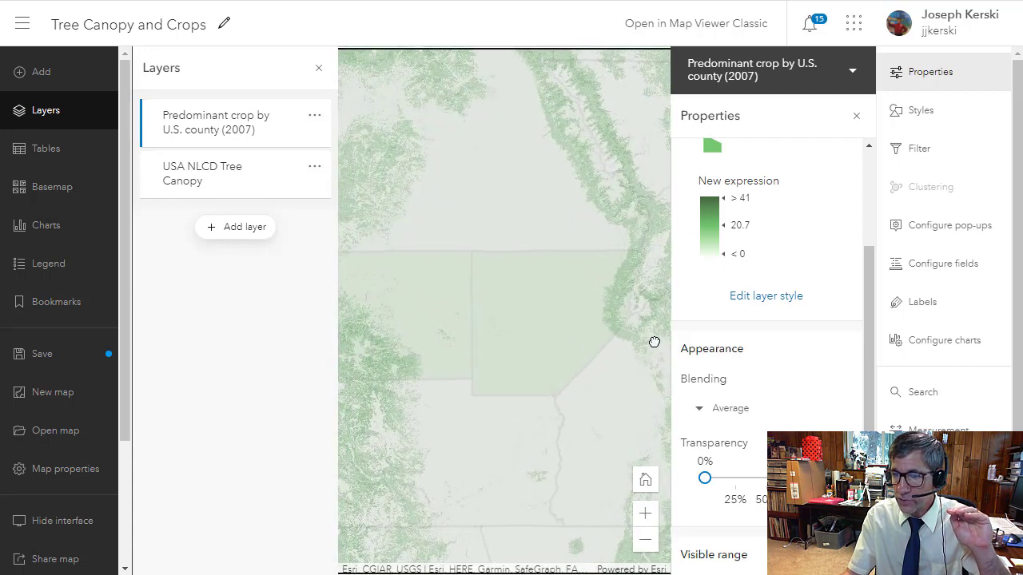
left_click_drag(655, 338, 716, 320)
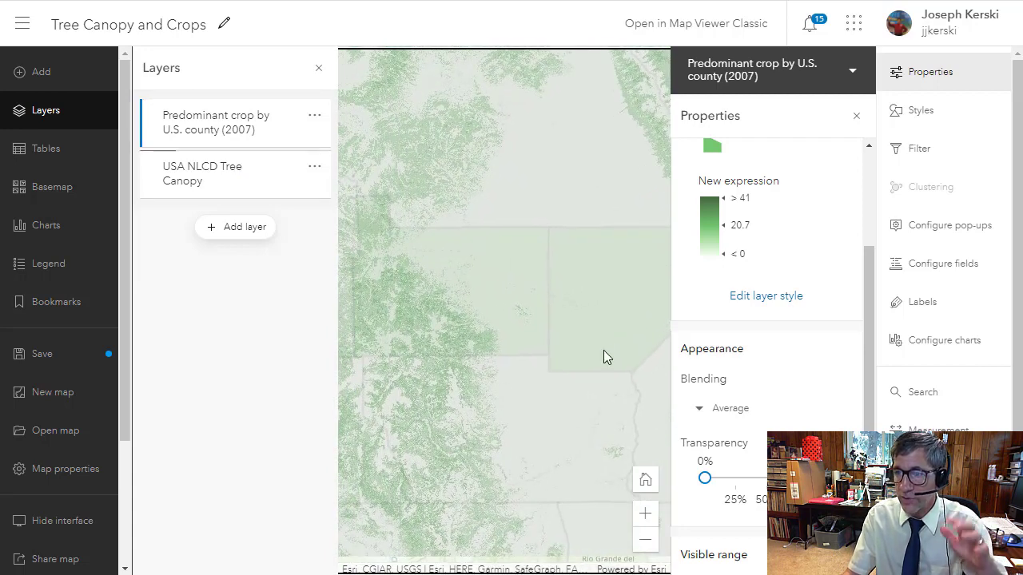
left_click(856, 118)
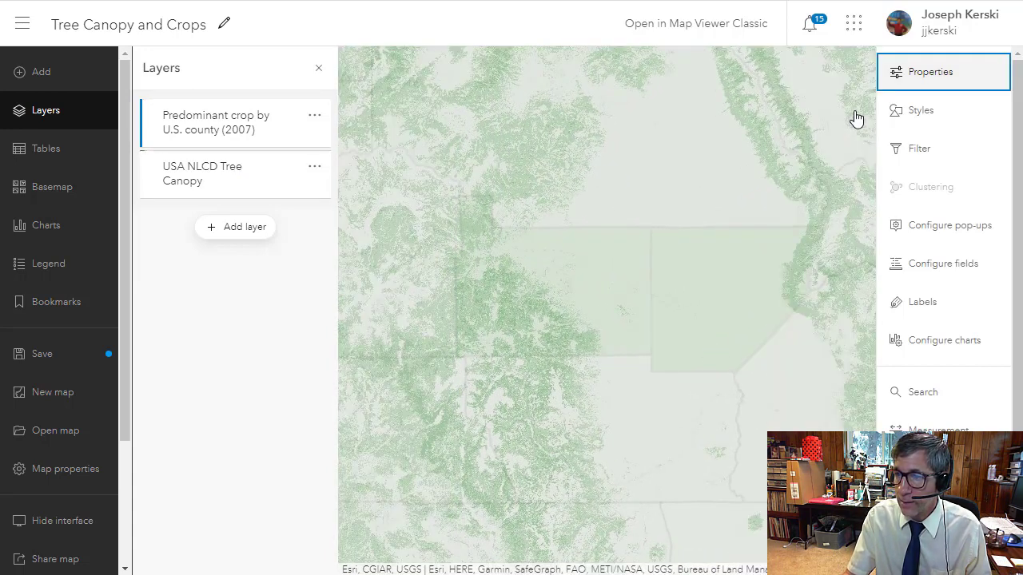
scroll(589, 344, "down", 2)
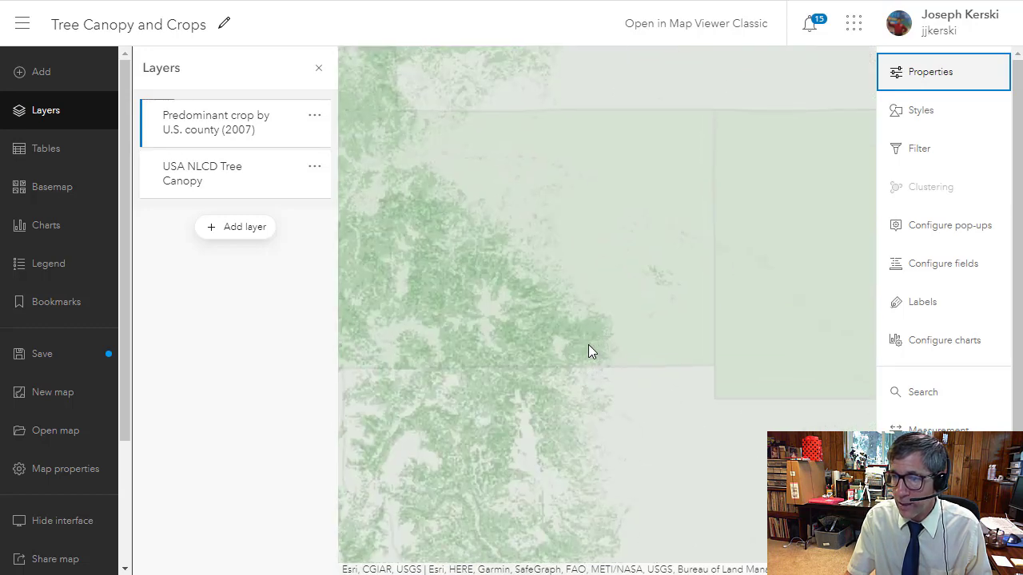
left_click_drag(588, 345, 605, 395)
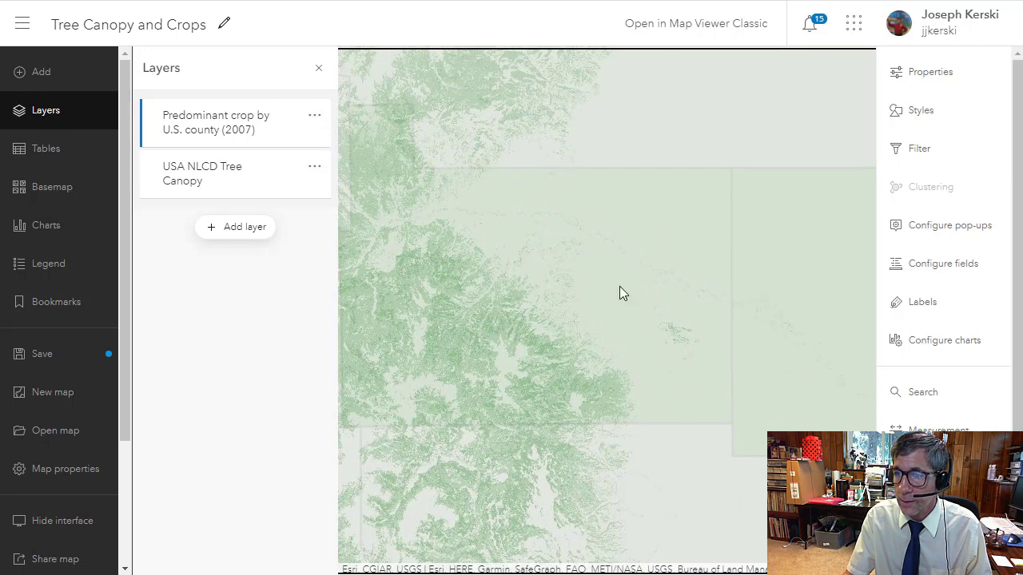
left_click_drag(628, 355, 680, 336)
scroll(684, 342, "down", 2)
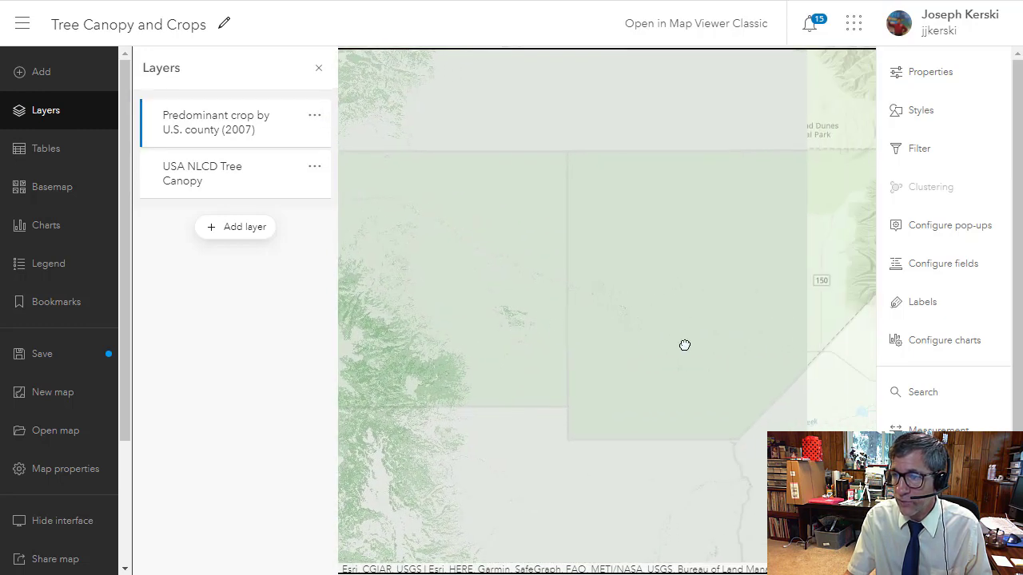
scroll(770, 335, "up", 2)
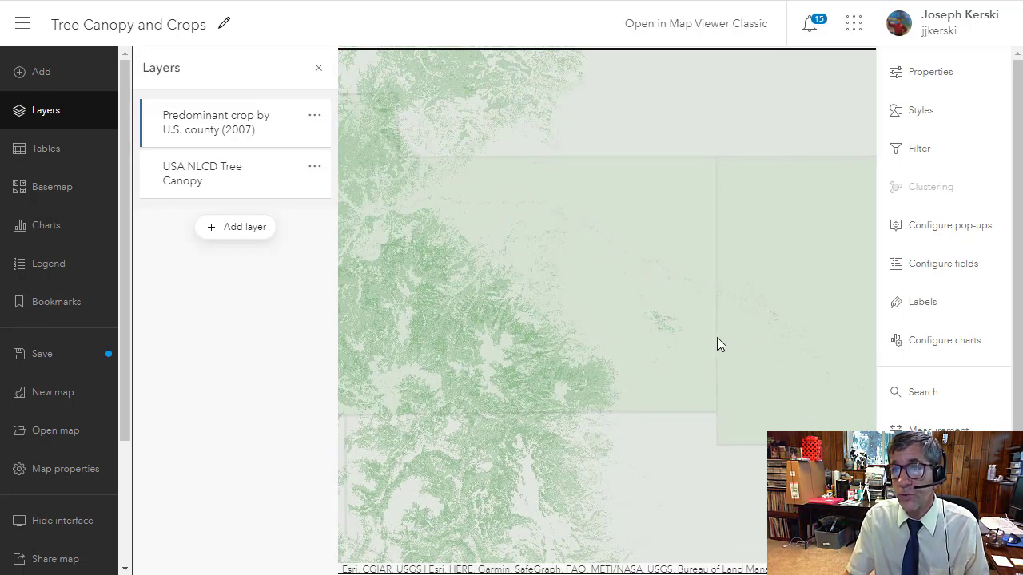
left_click_drag(711, 342, 732, 324)
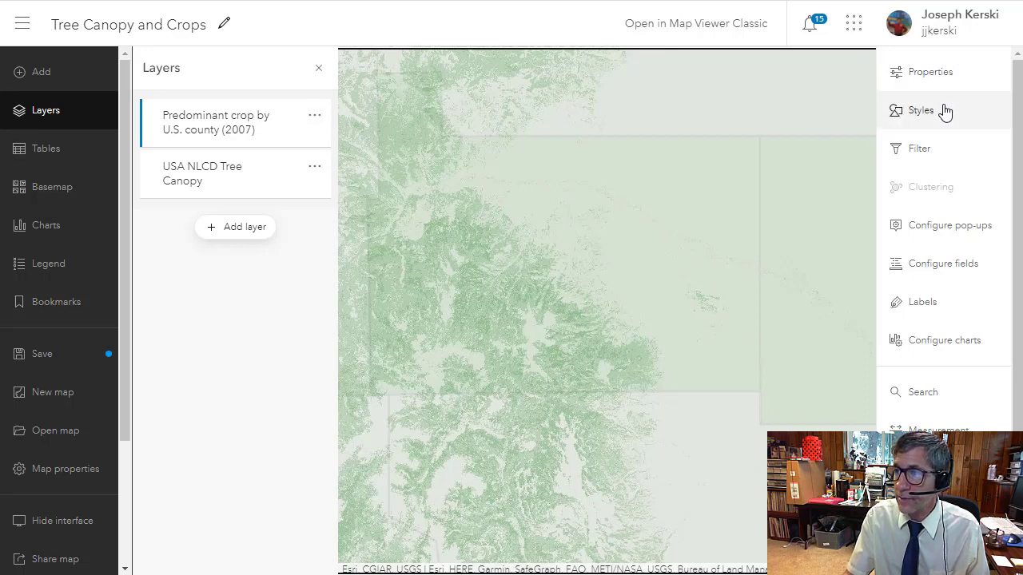
- Hide the USA NLCD Tree Canopy layer and inspect the crop layer over the basemap around Del Norte and Monte Vista
left_click(930, 72)
left_click(293, 168)
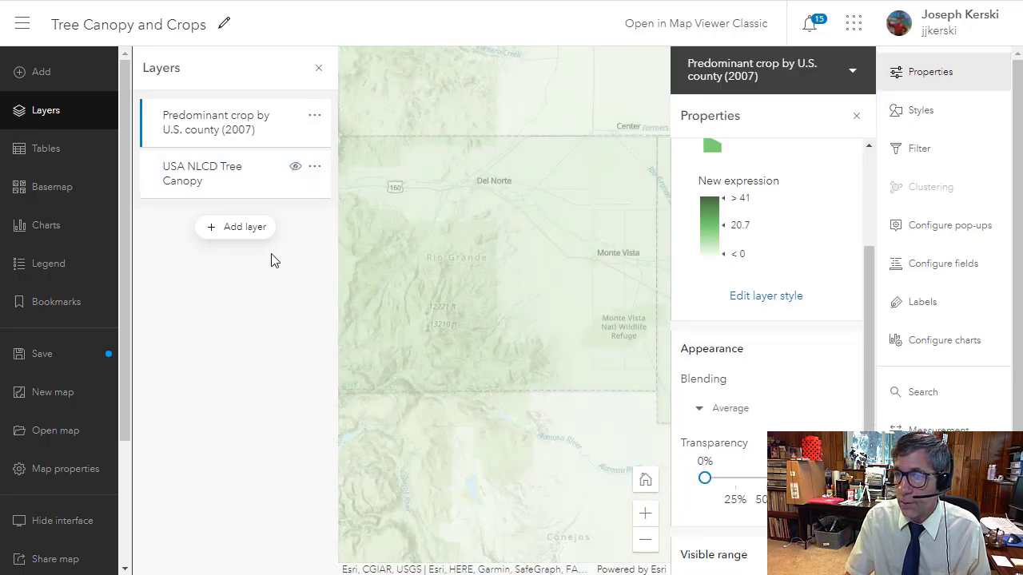
left_click(244, 138)
left_click_drag(586, 275, 550, 354)
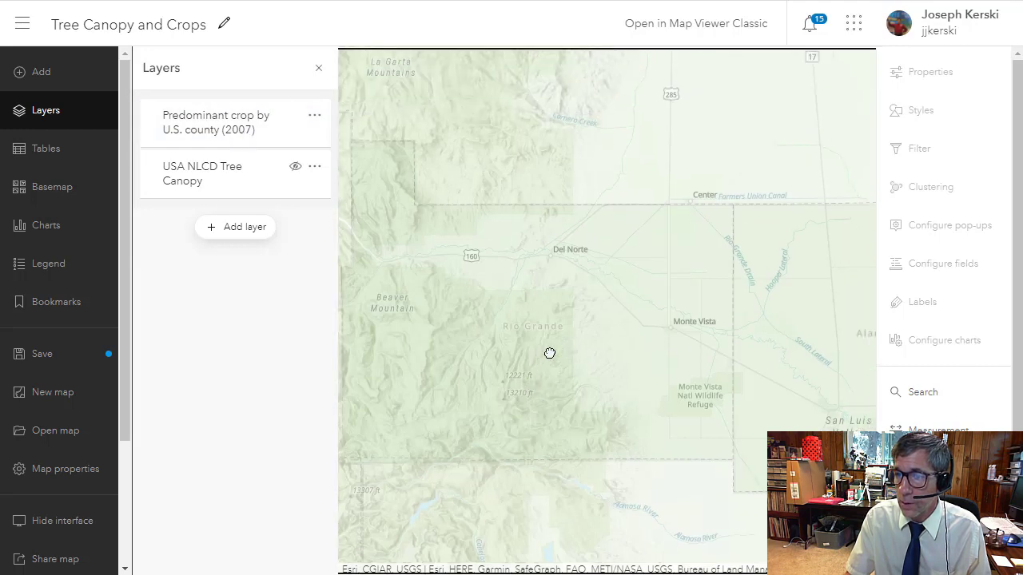
scroll(546, 354, "up", 1)
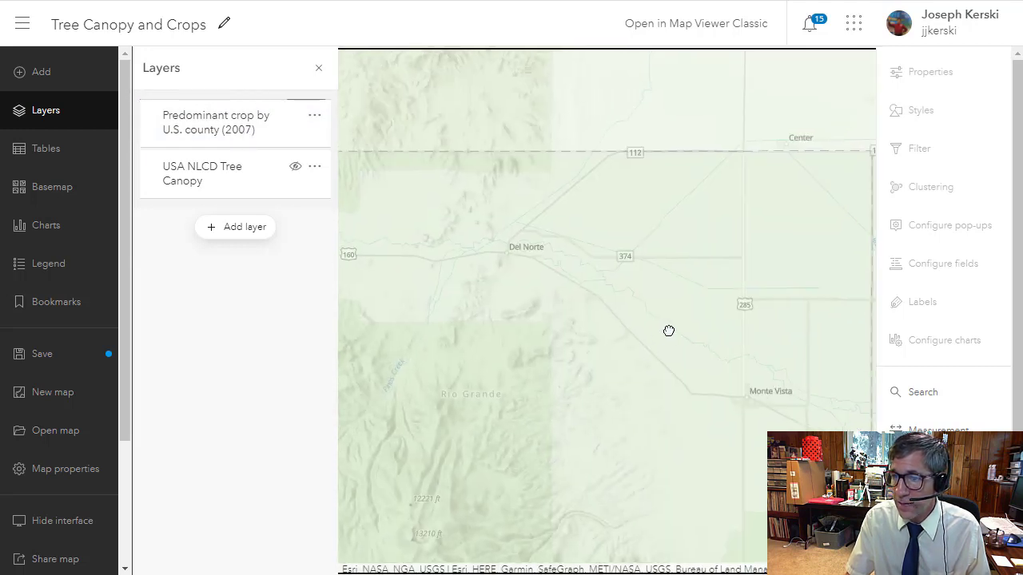
left_click_drag(669, 331, 581, 345)
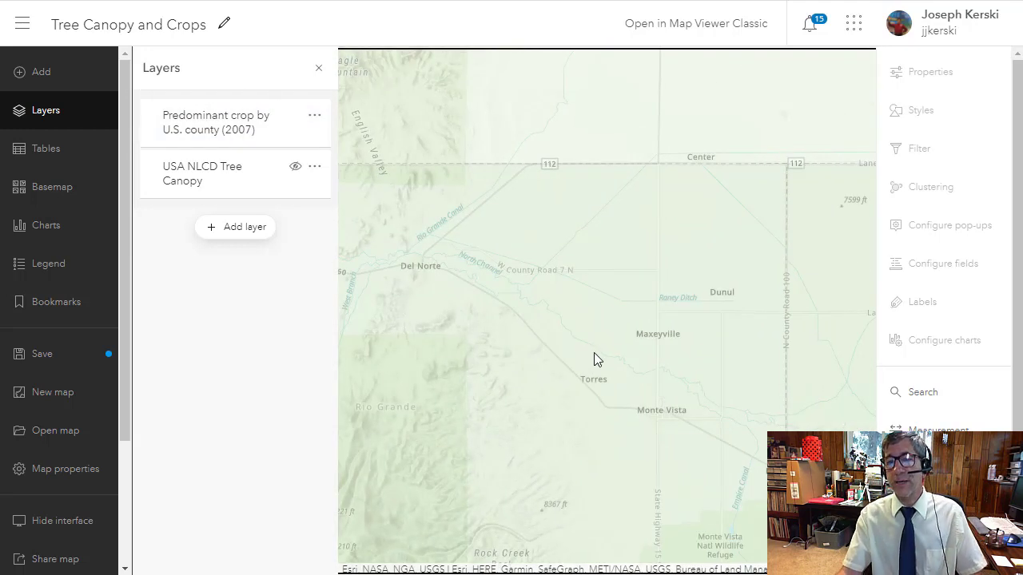